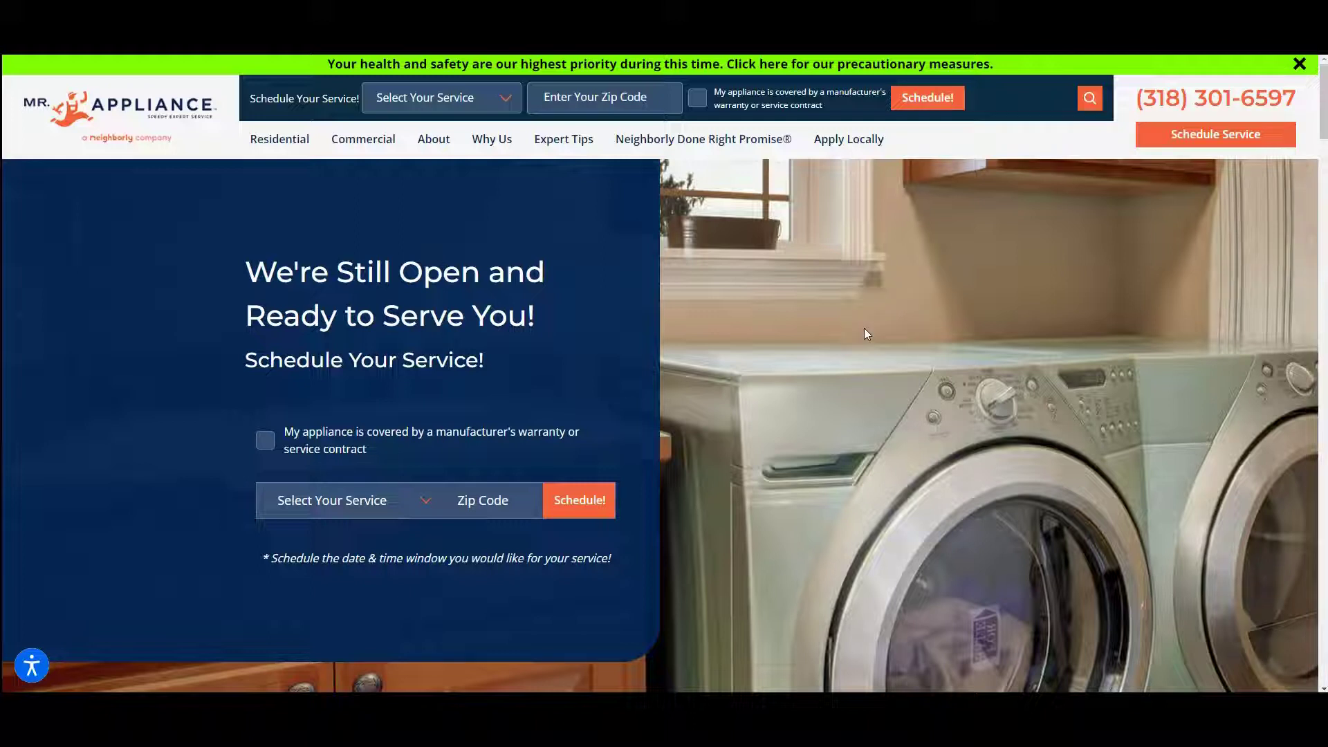
# Scroll down the Bossier City page and back up to the top
pyautogui.scroll(-5, 866, 334)
pyautogui.scroll(-3, 868, 319)
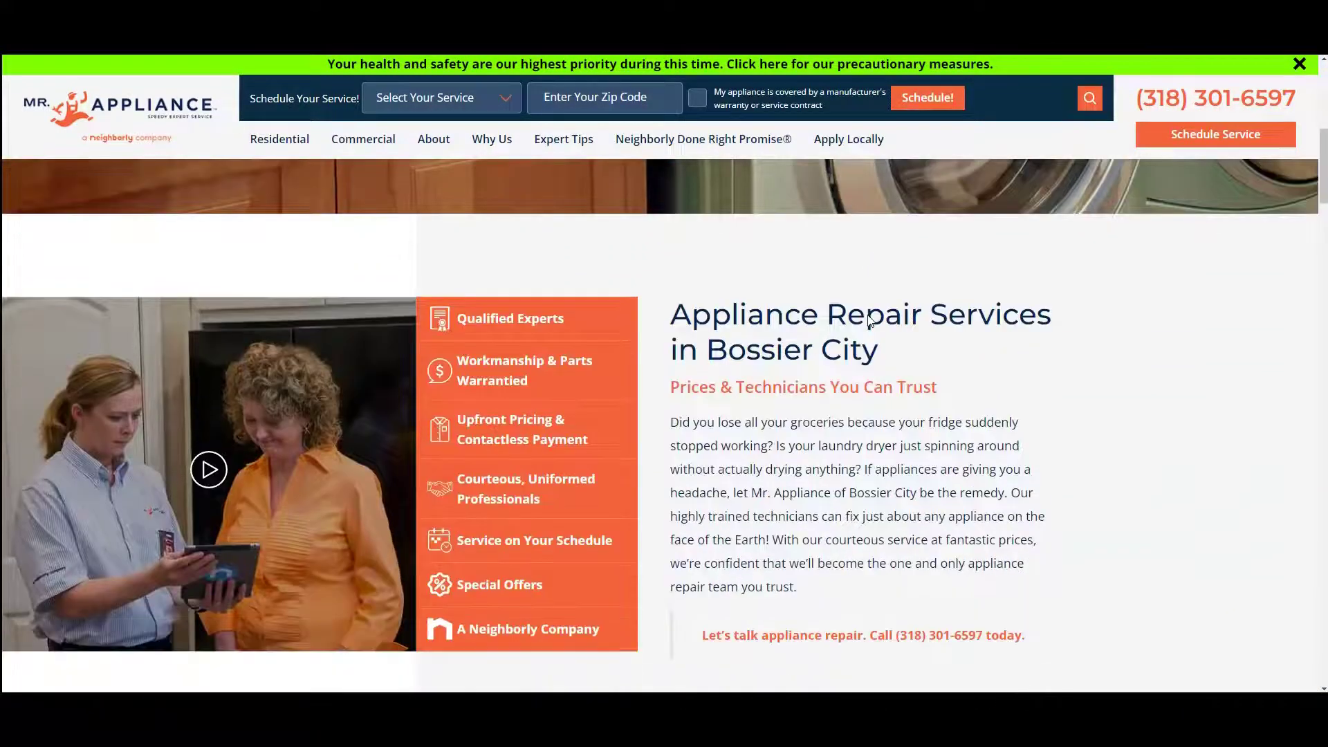
pyautogui.scroll(-4, 869, 320)
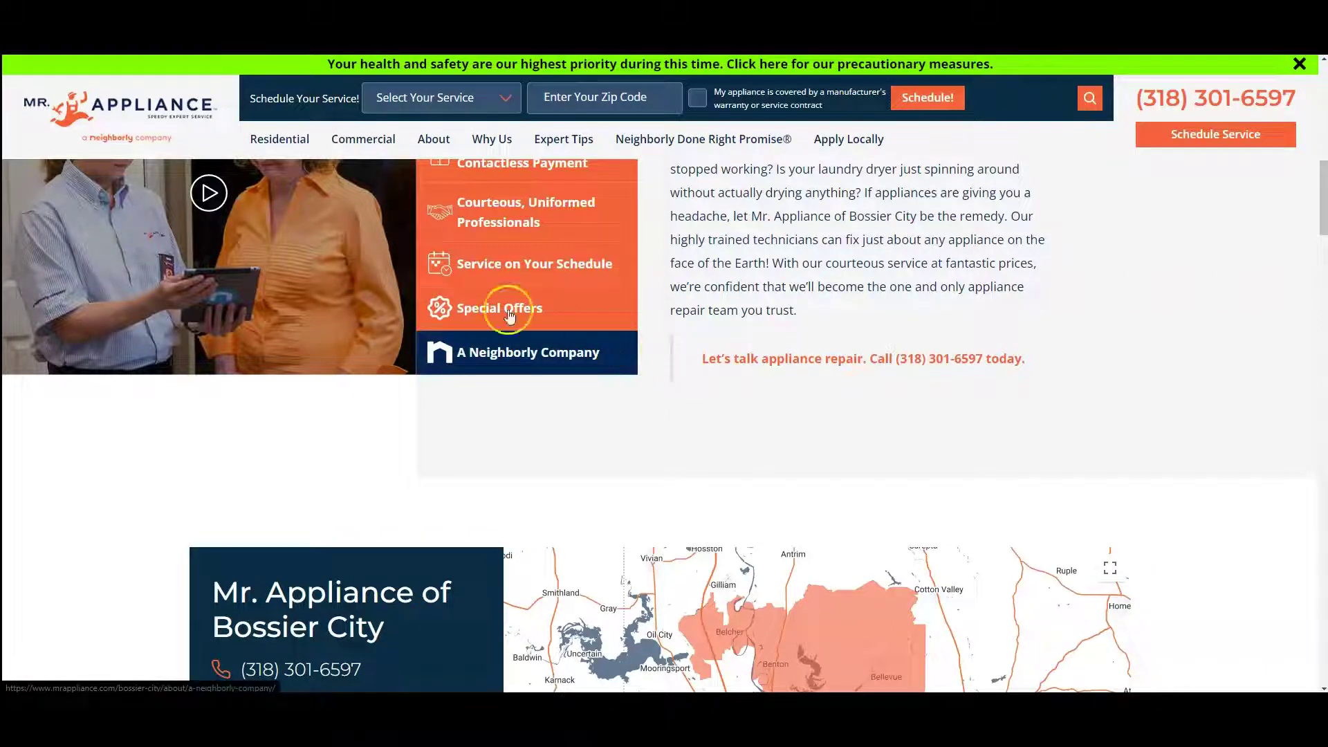
pyautogui.scroll(1, 742, 407)
pyautogui.scroll(2, 742, 407)
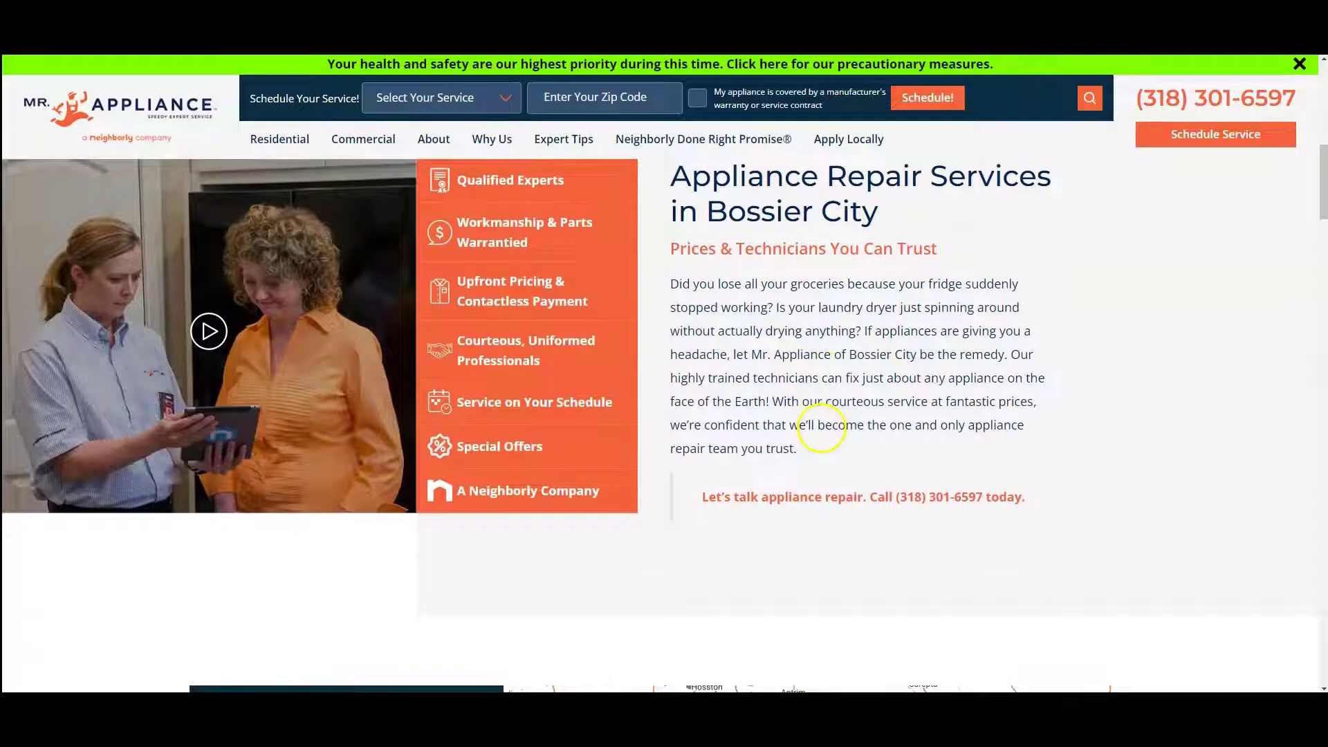
pyautogui.scroll(8, 821, 427)
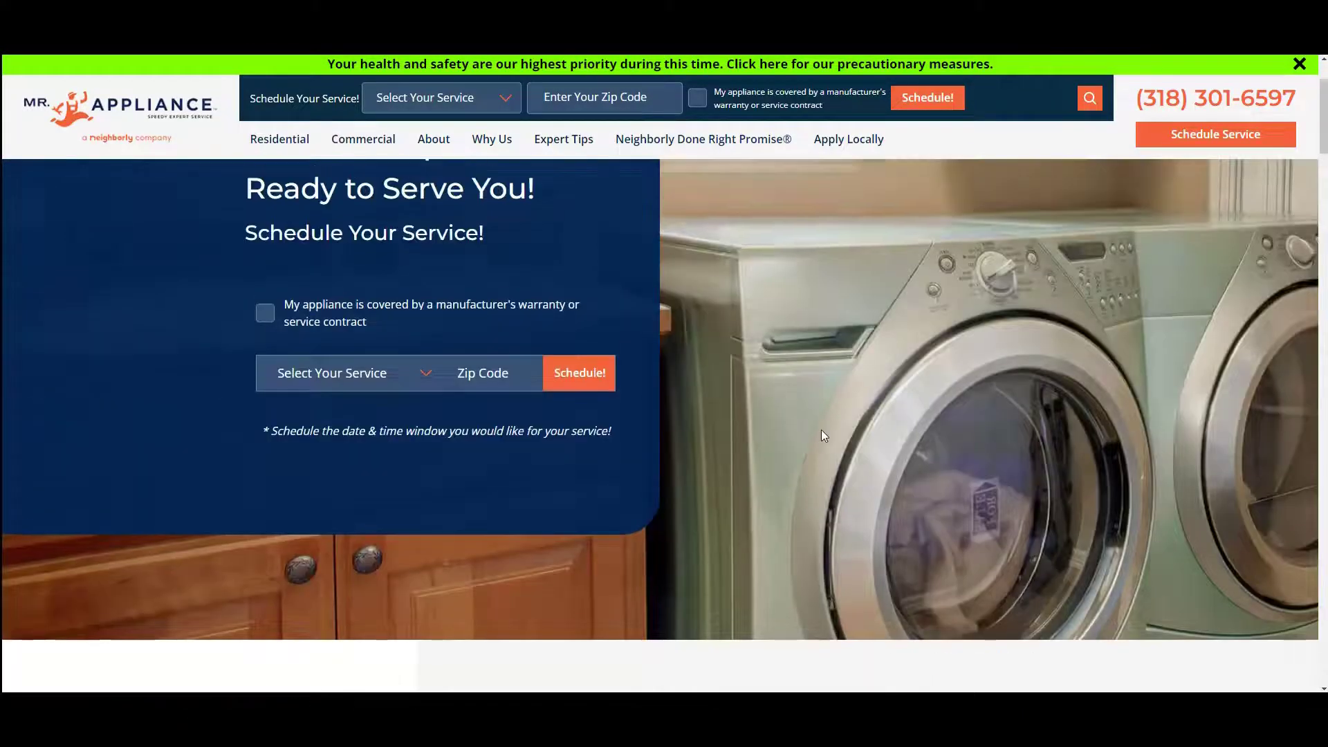
pyautogui.scroll(2, 820, 430)
# Try twice to save the web page as a file, cancelling both times
pyautogui.rightClick(888, 346)
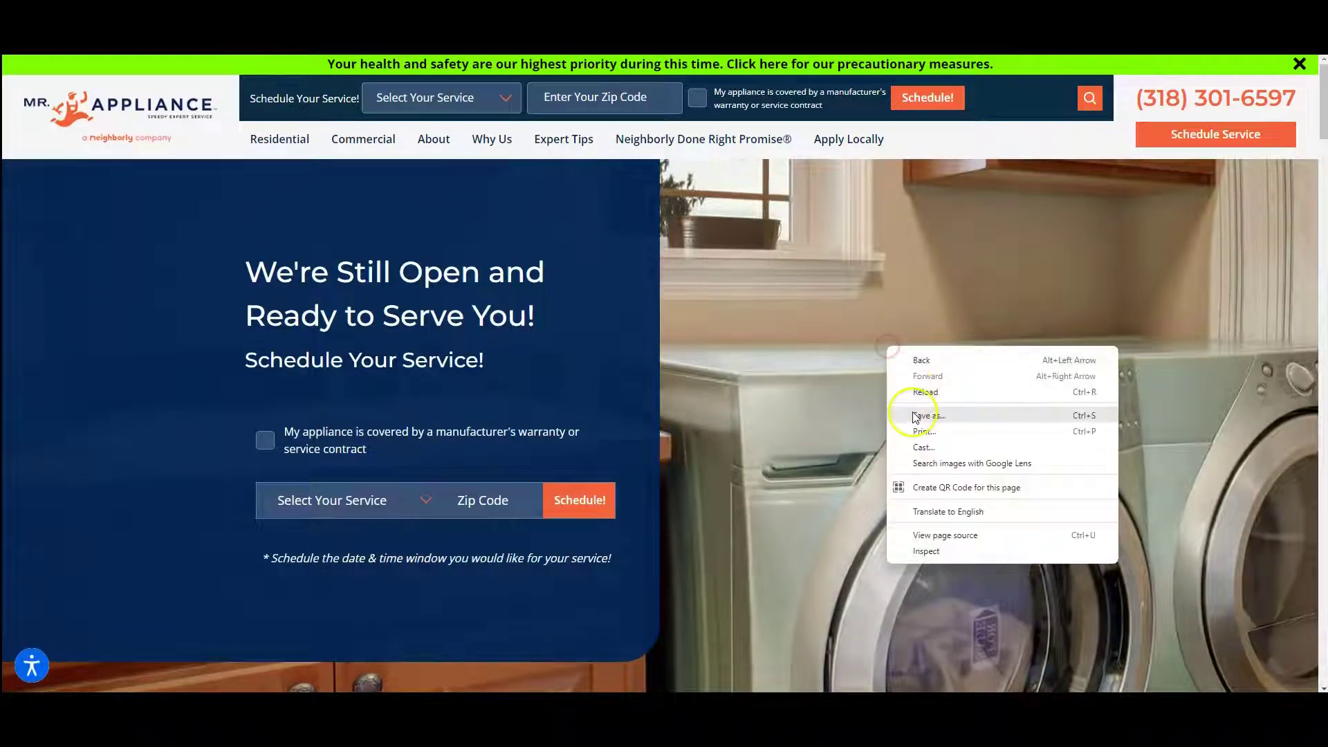
pyautogui.click(944, 418)
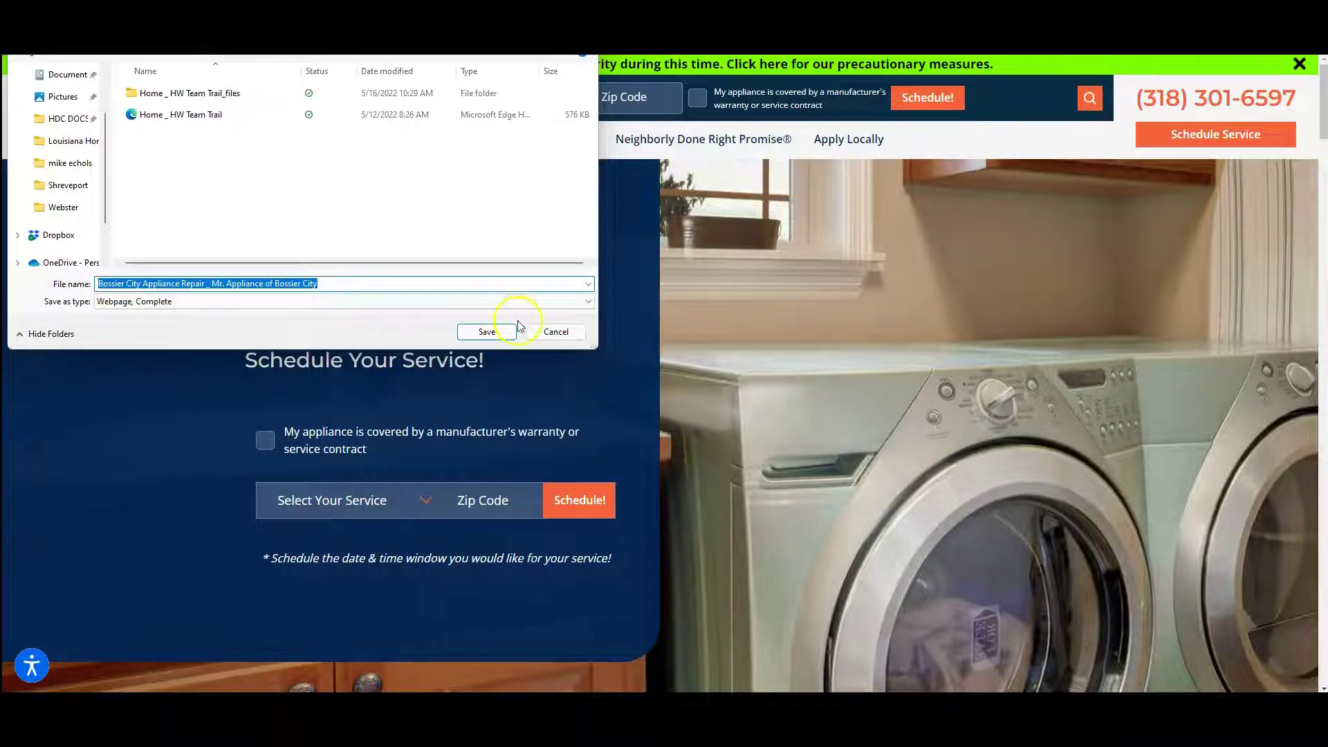
pyautogui.click(543, 332)
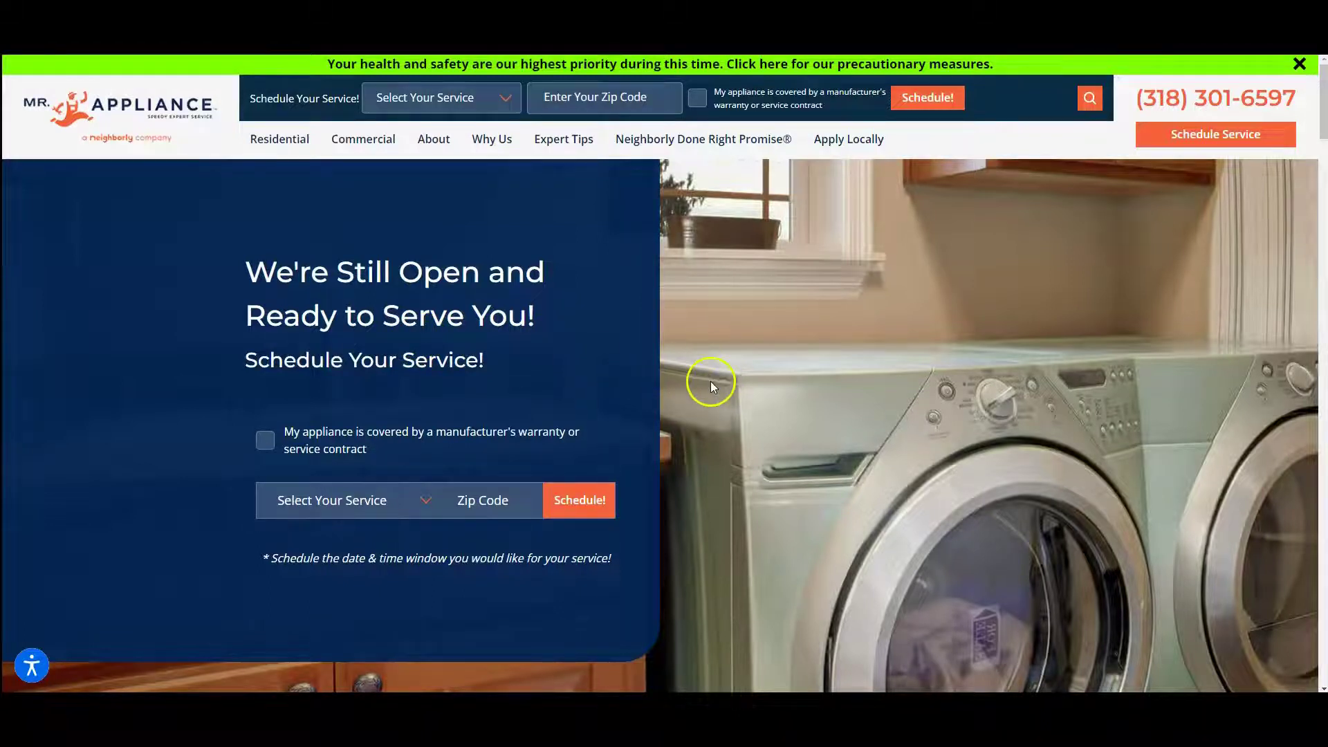
pyautogui.scroll(-8, 713, 385)
pyautogui.scroll(2, 667, 400)
pyautogui.rightClick(315, 279)
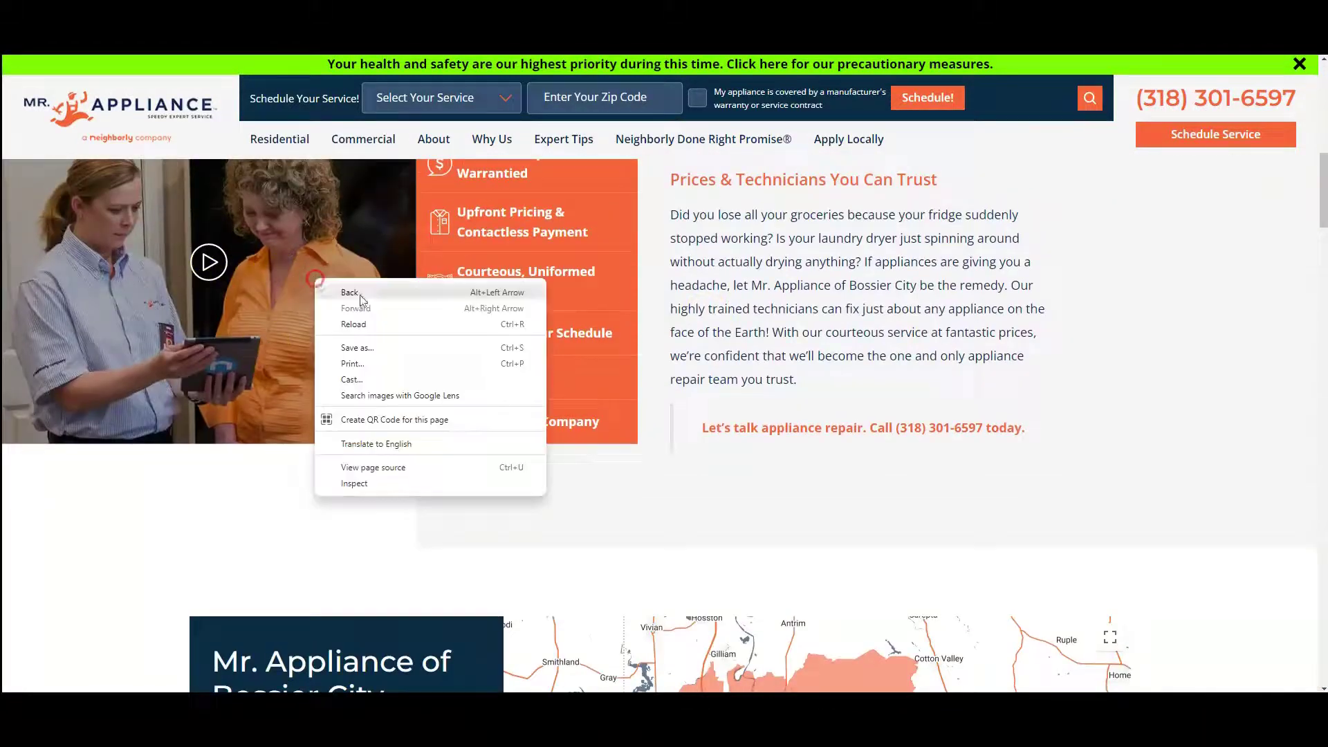
pyautogui.click(395, 347)
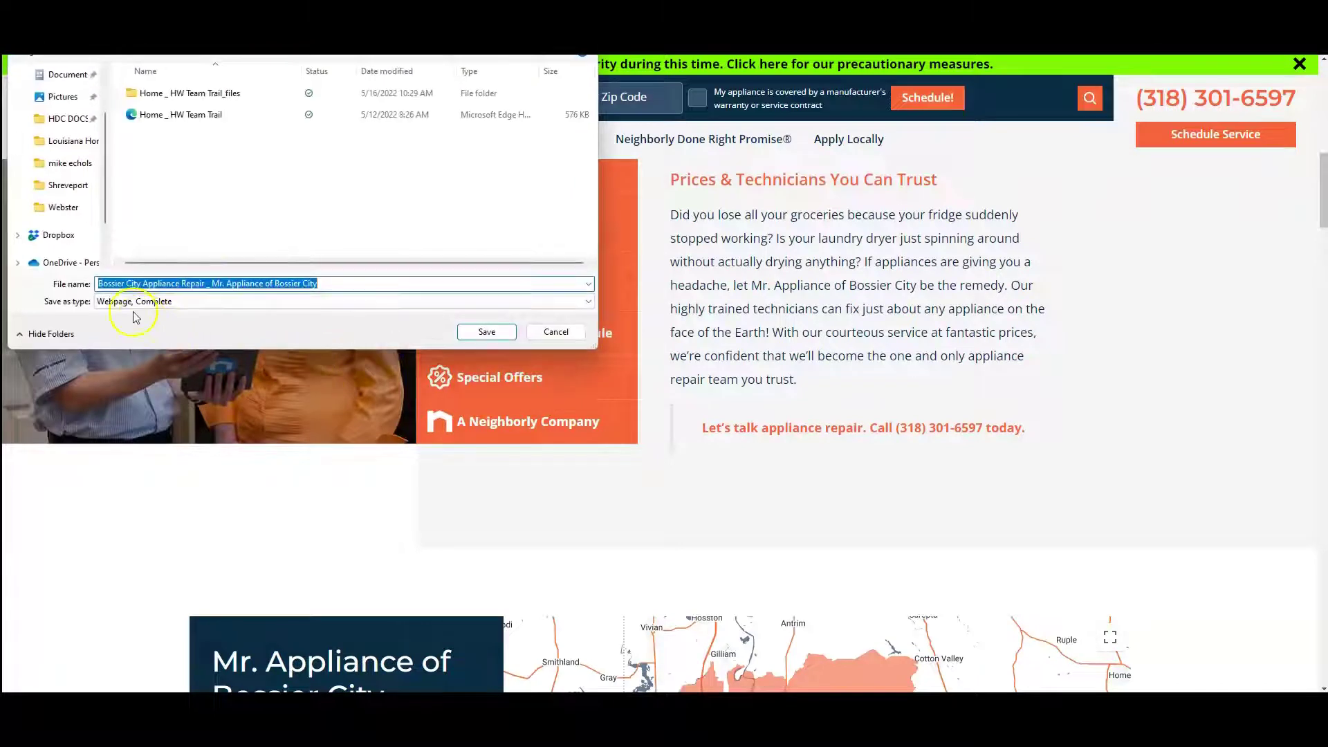
pyautogui.click(556, 332)
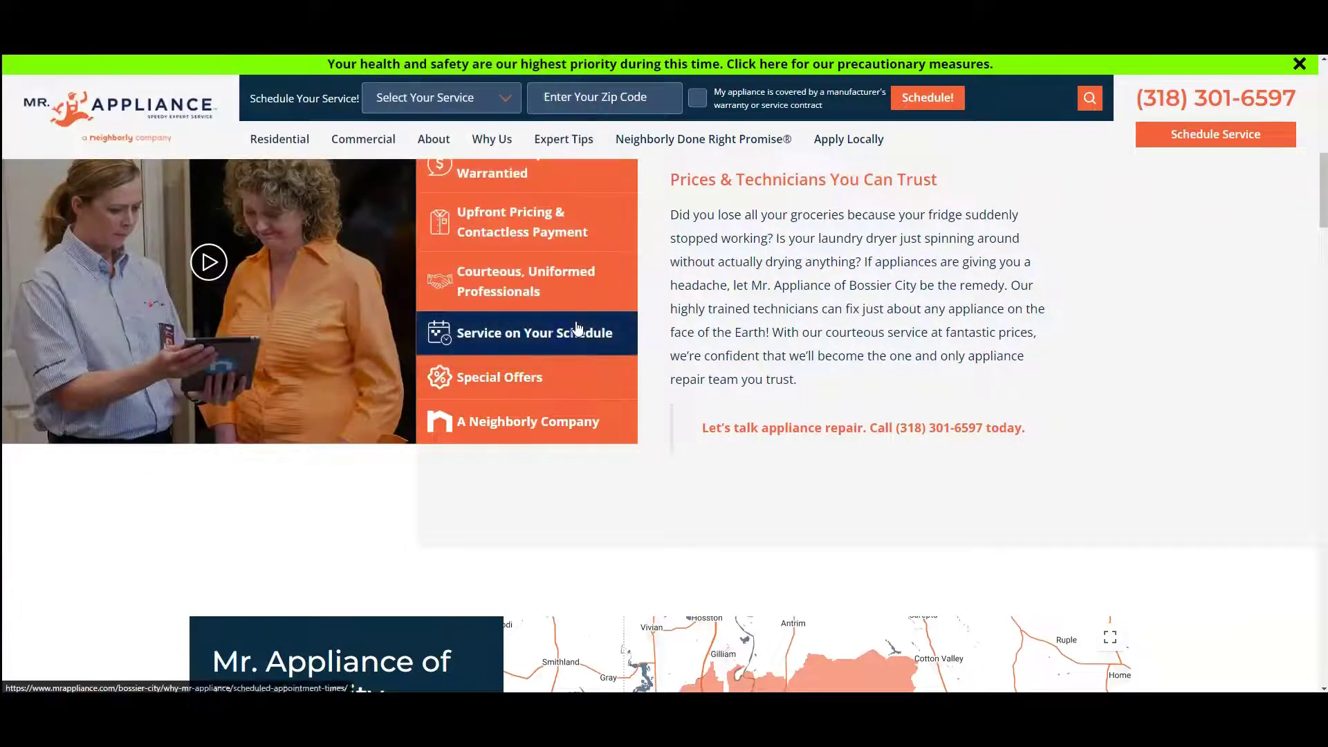
# Scroll the page again, then show the Residential menu with Kitchen, Laundry and Residential Appliance Parts
pyautogui.scroll(-2, 1112, 422)
pyautogui.scroll(-10, 1107, 429)
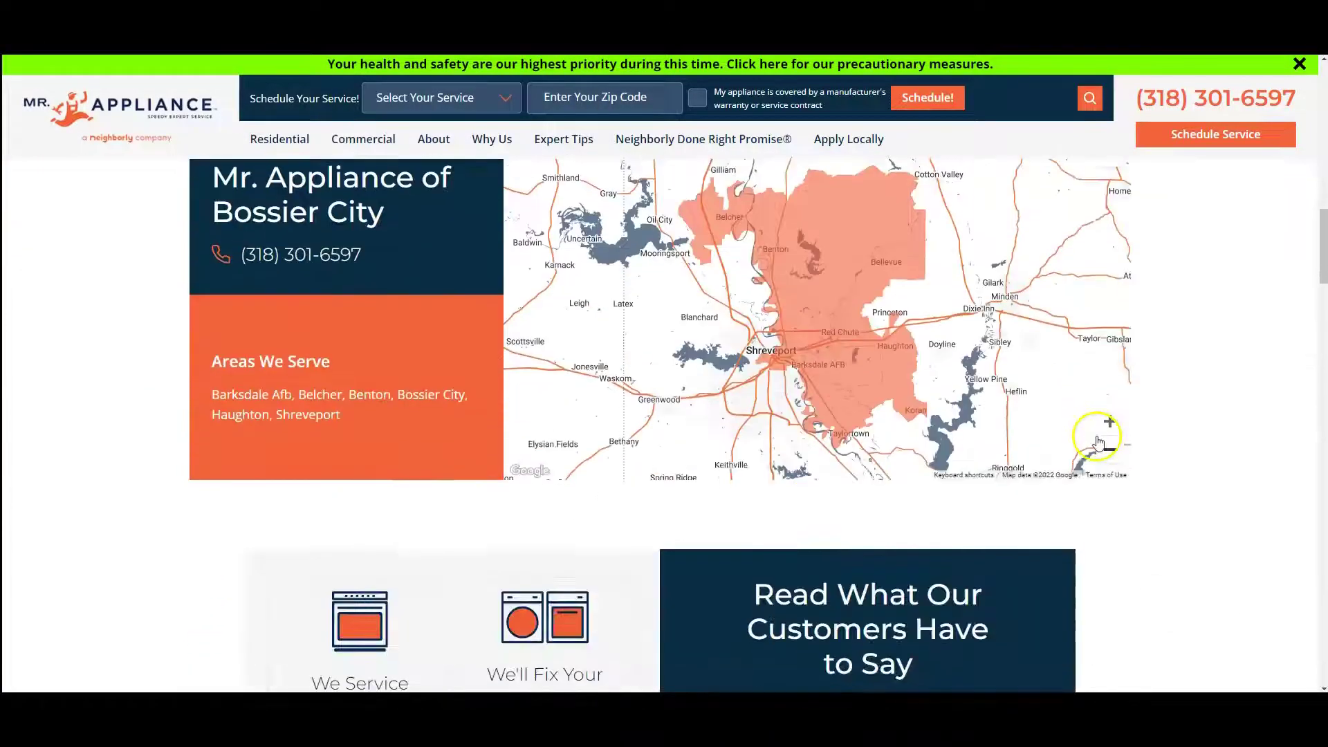
pyautogui.scroll(-15, 1099, 443)
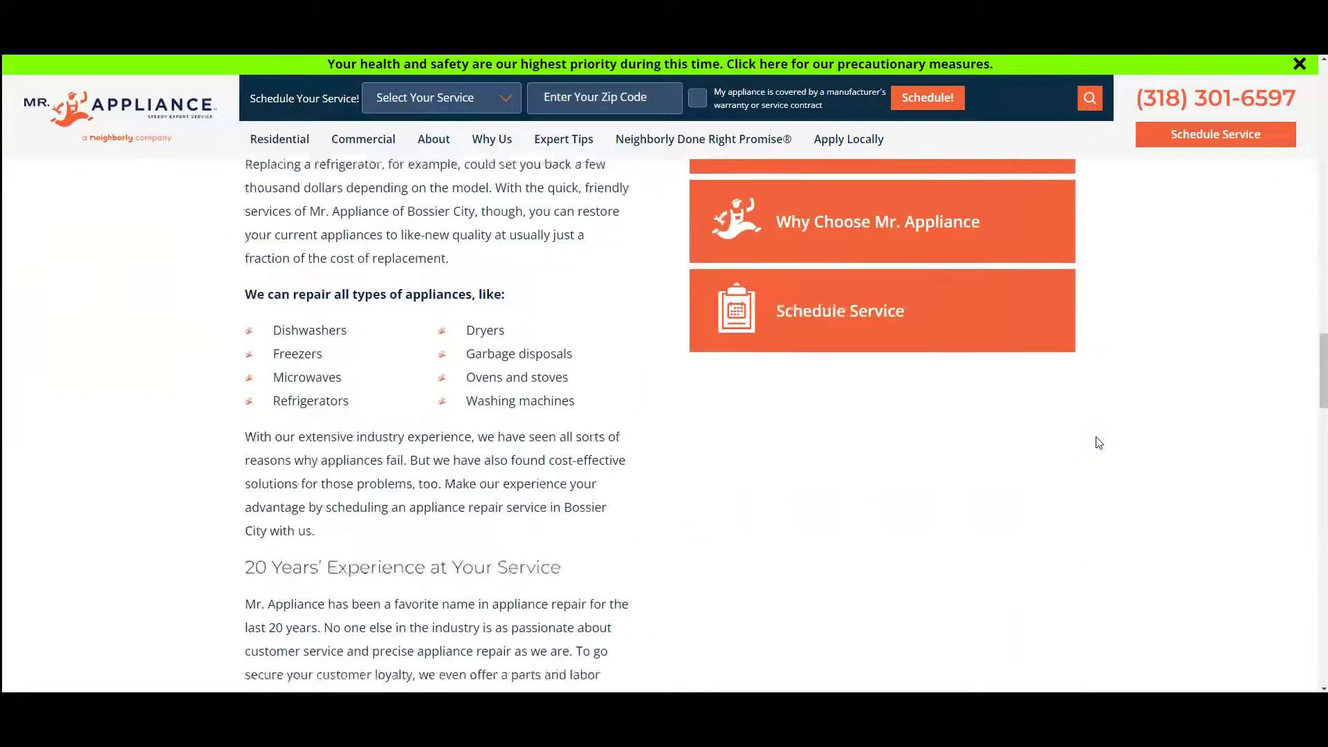
pyautogui.scroll(-4, 1098, 439)
pyautogui.scroll(9, 1098, 444)
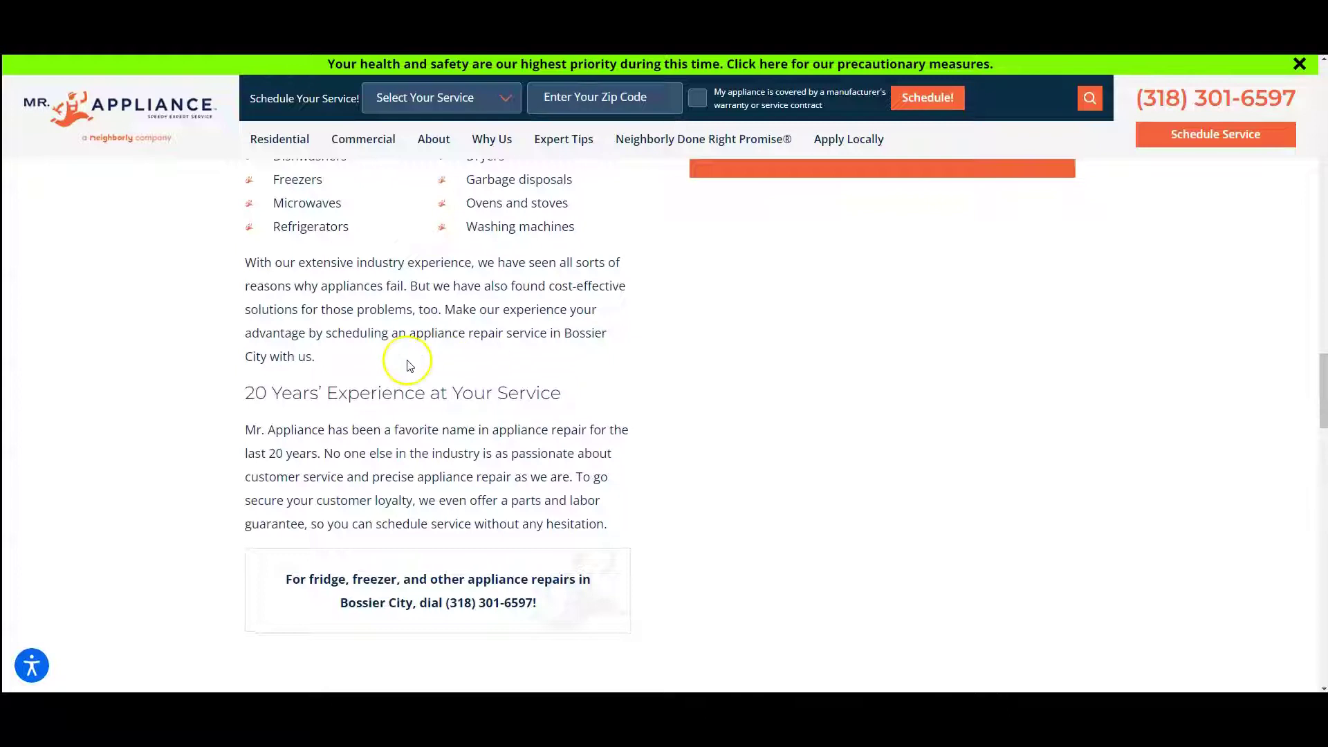
pyautogui.scroll(-12, 1083, 456)
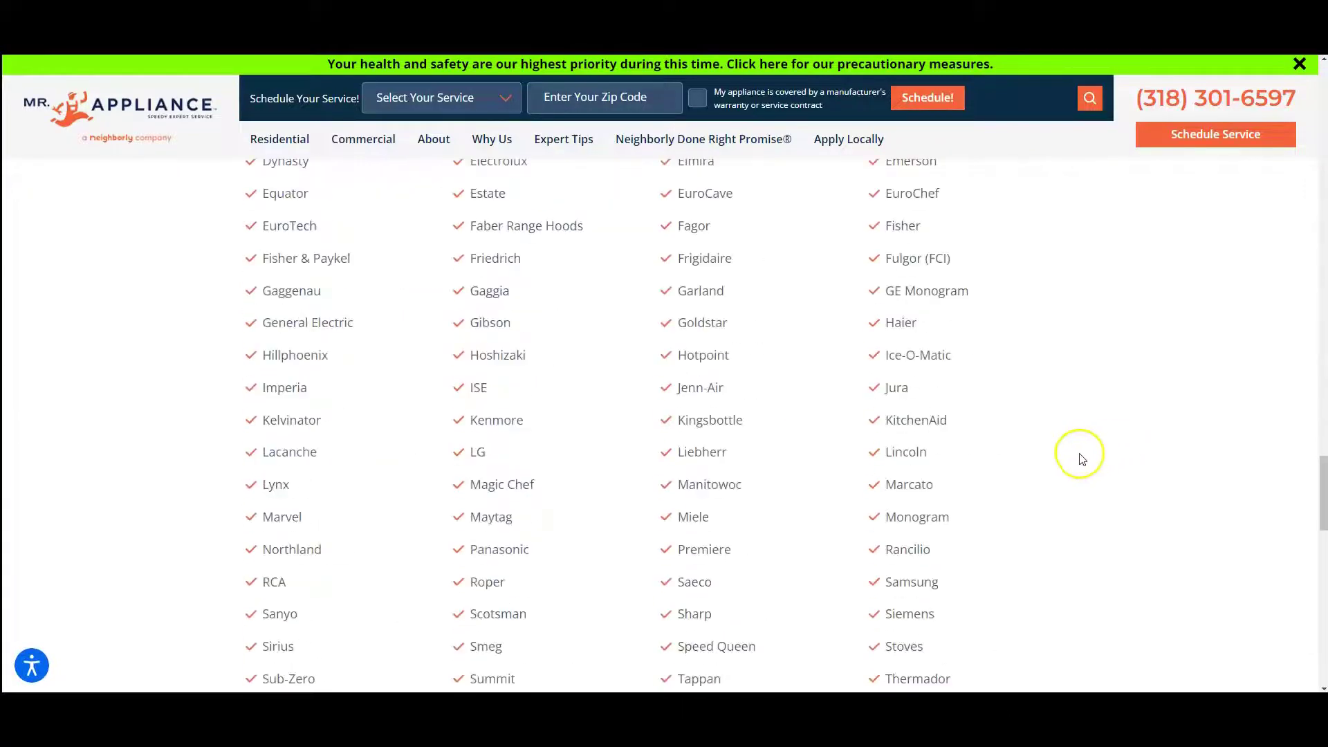
pyautogui.scroll(-6, 1076, 457)
pyautogui.scroll(12, 1075, 457)
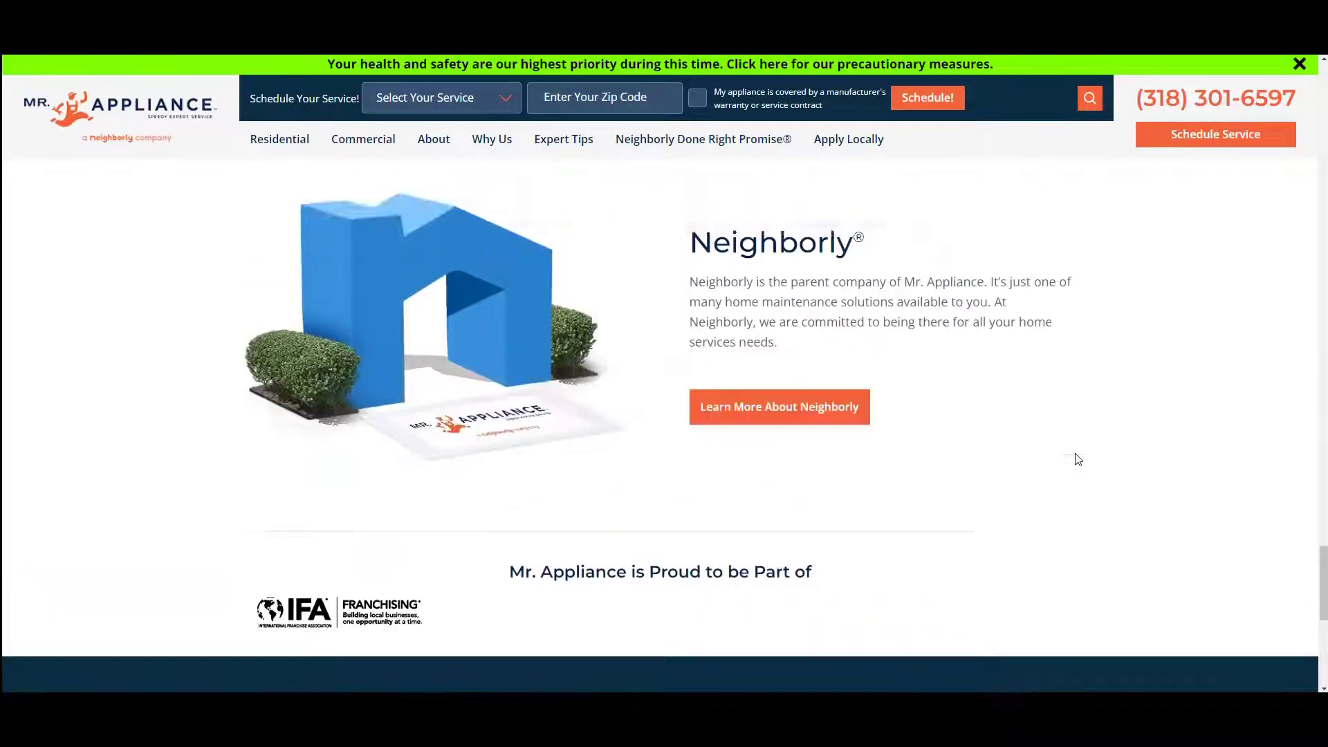
pyautogui.scroll(15, 990, 444)
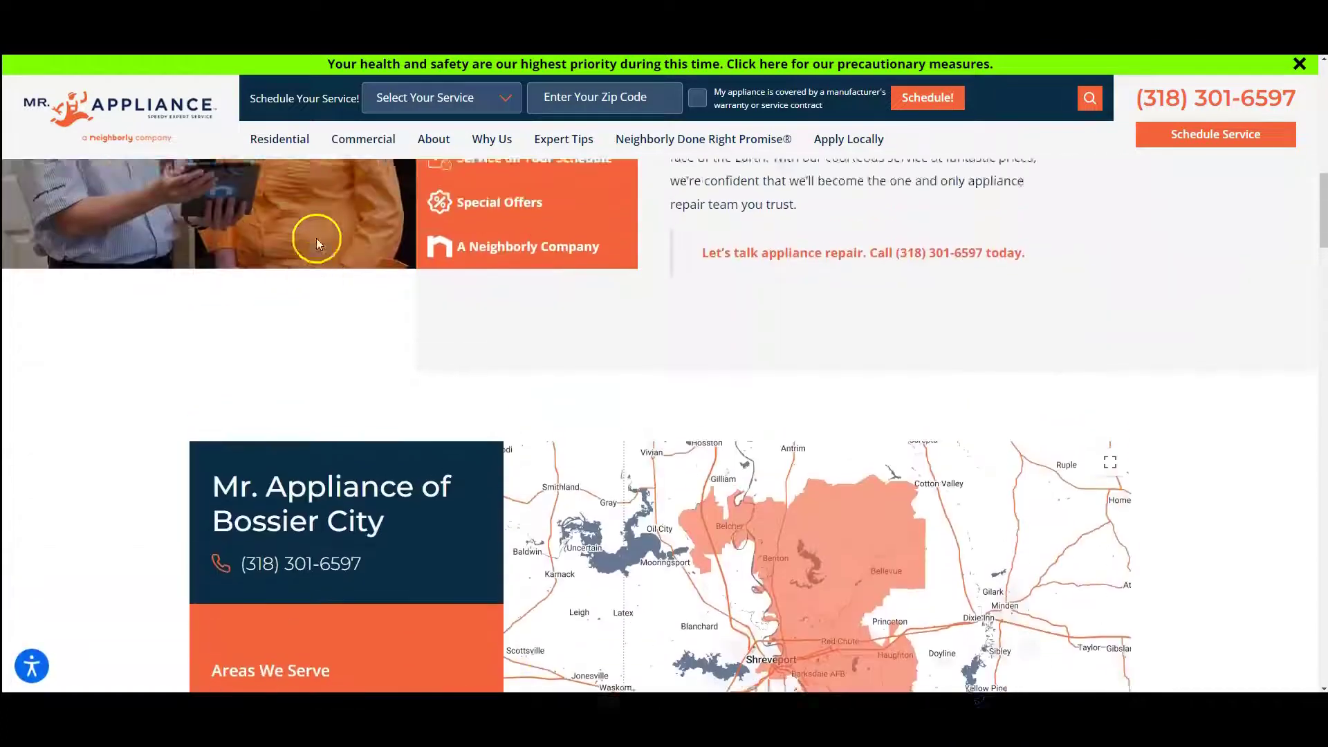
pyautogui.scroll(4, 317, 242)
pyautogui.moveTo(284, 139)
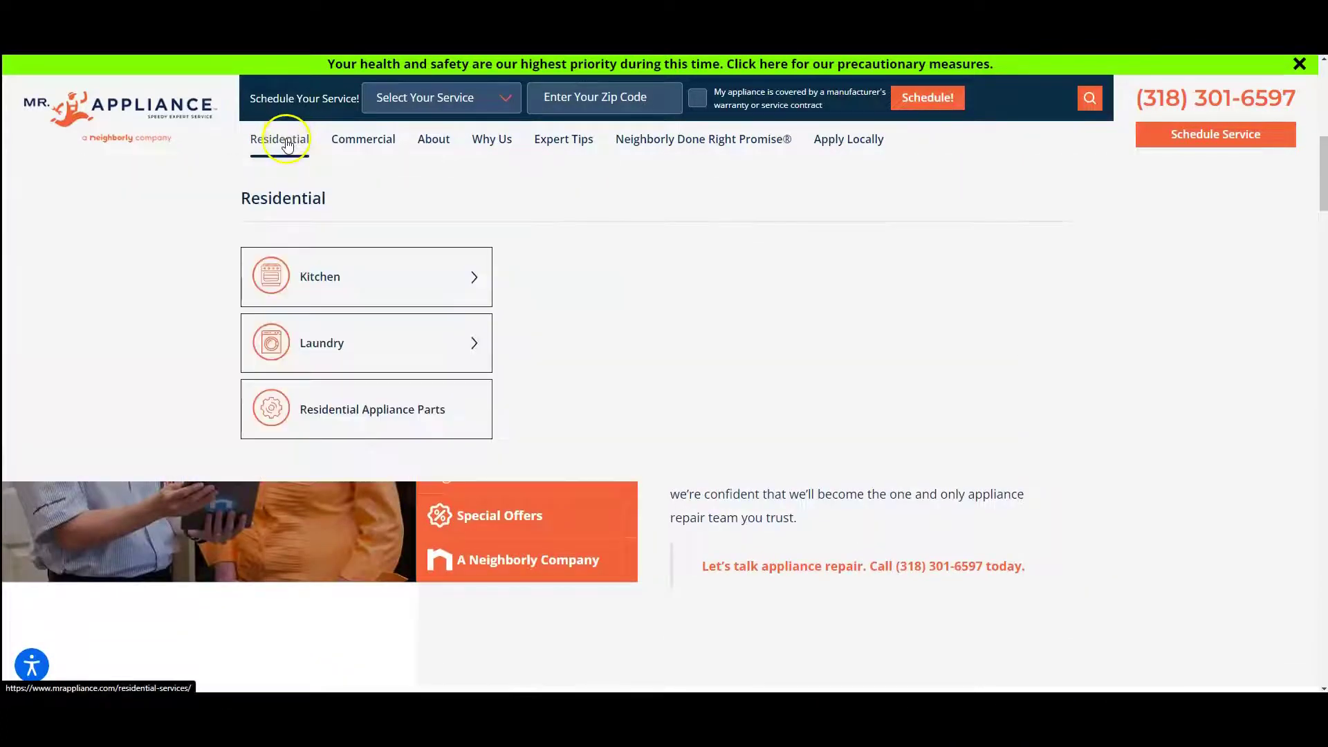
# Open the Kitchen page and scroll through its refrigerator, freezer, dishwasher and oven repair listings
pyautogui.click(468, 282)
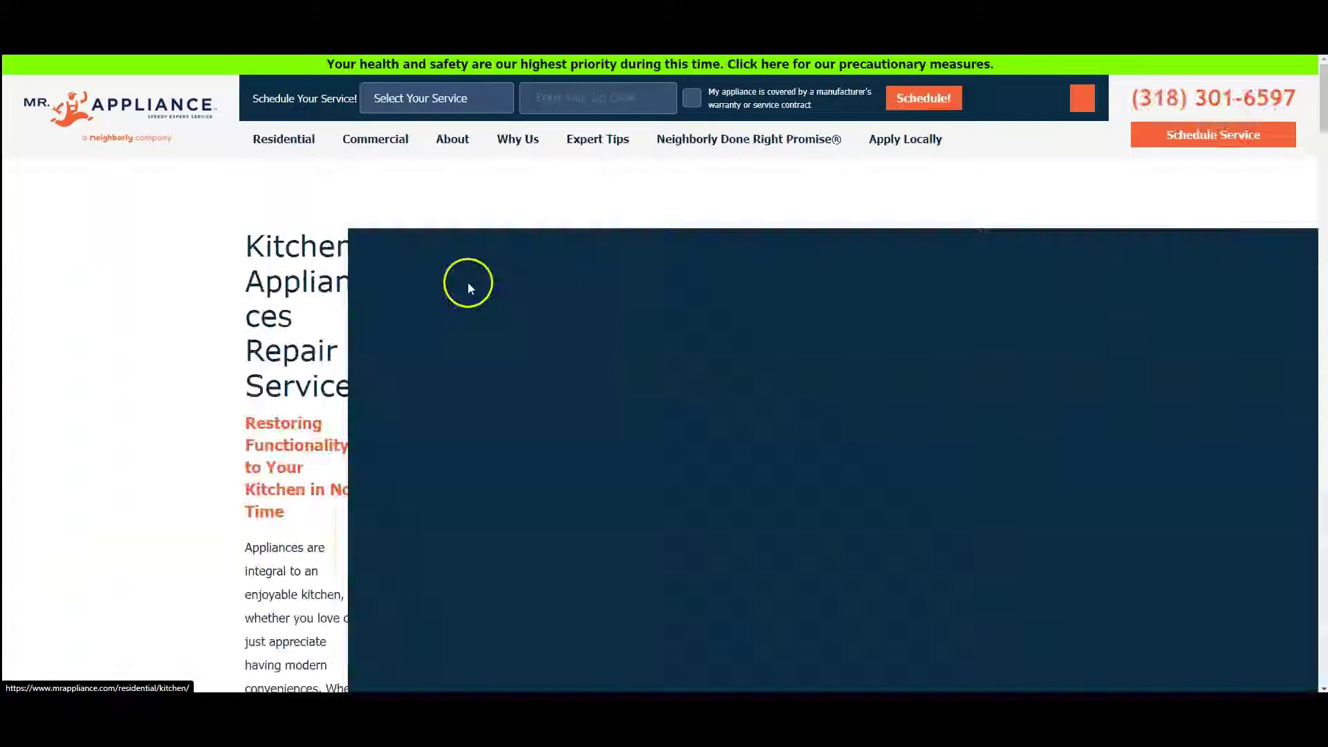
pyautogui.scroll(-1, 576, 344)
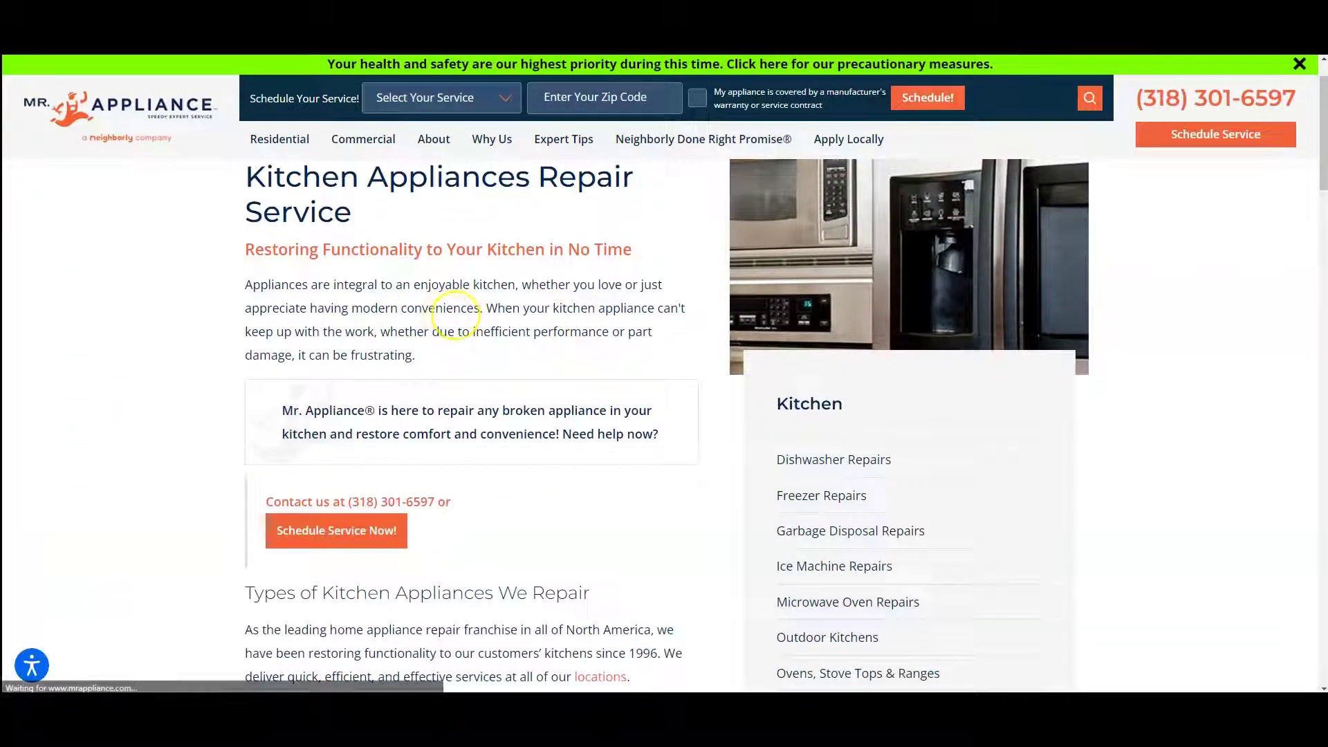
pyautogui.scroll(-3, 438, 325)
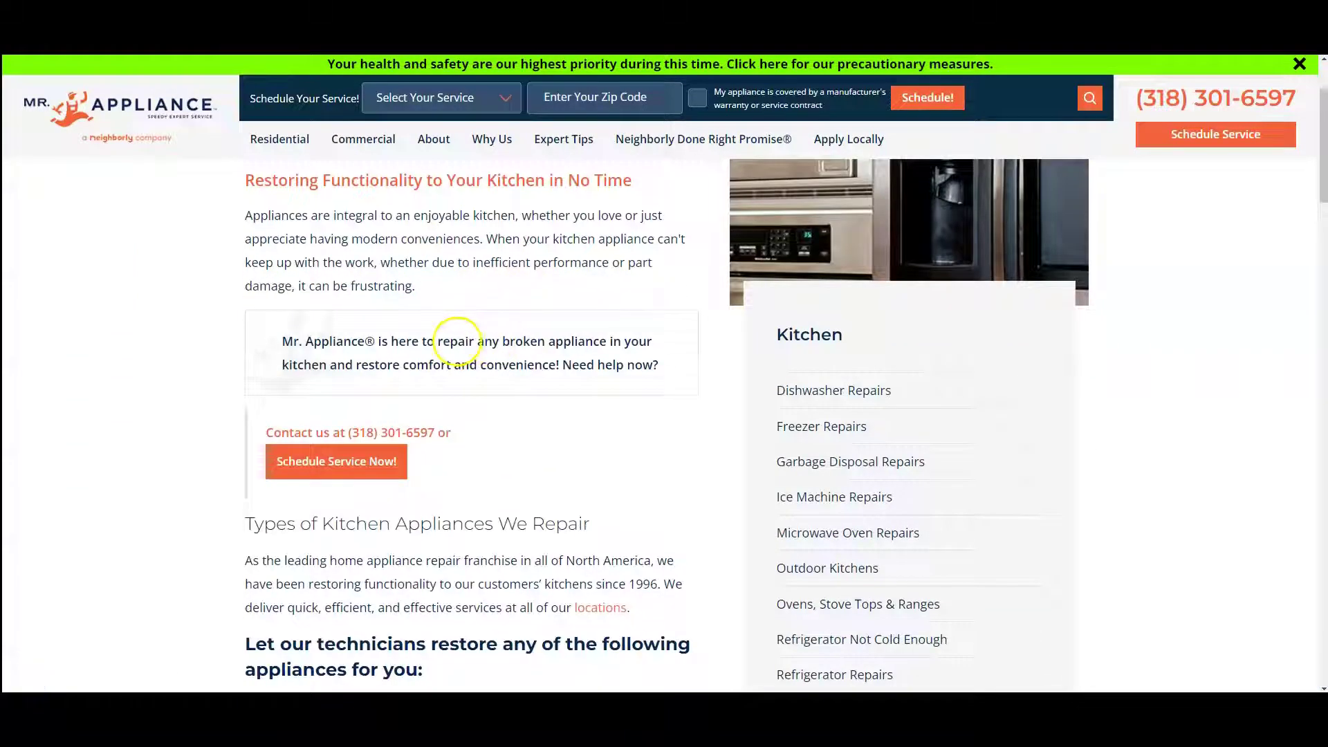
pyautogui.scroll(-2, 459, 346)
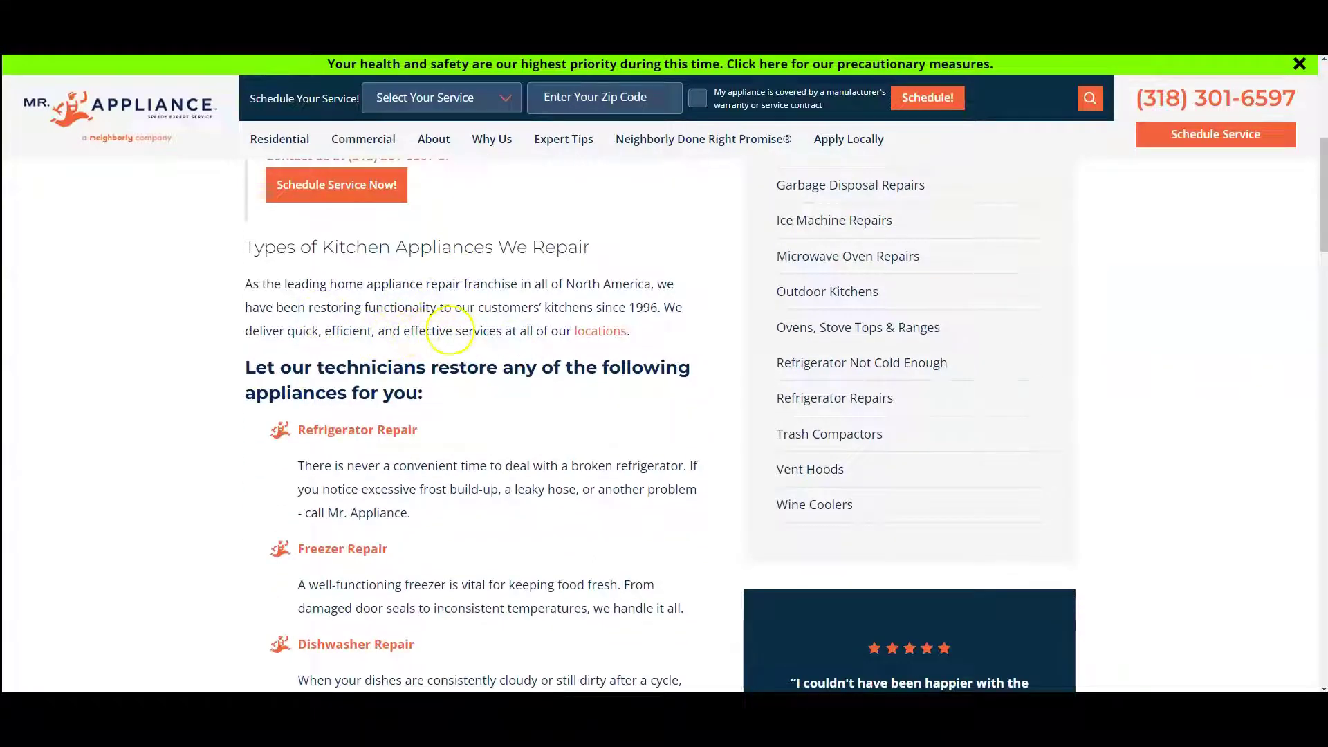
pyautogui.scroll(-3, 450, 346)
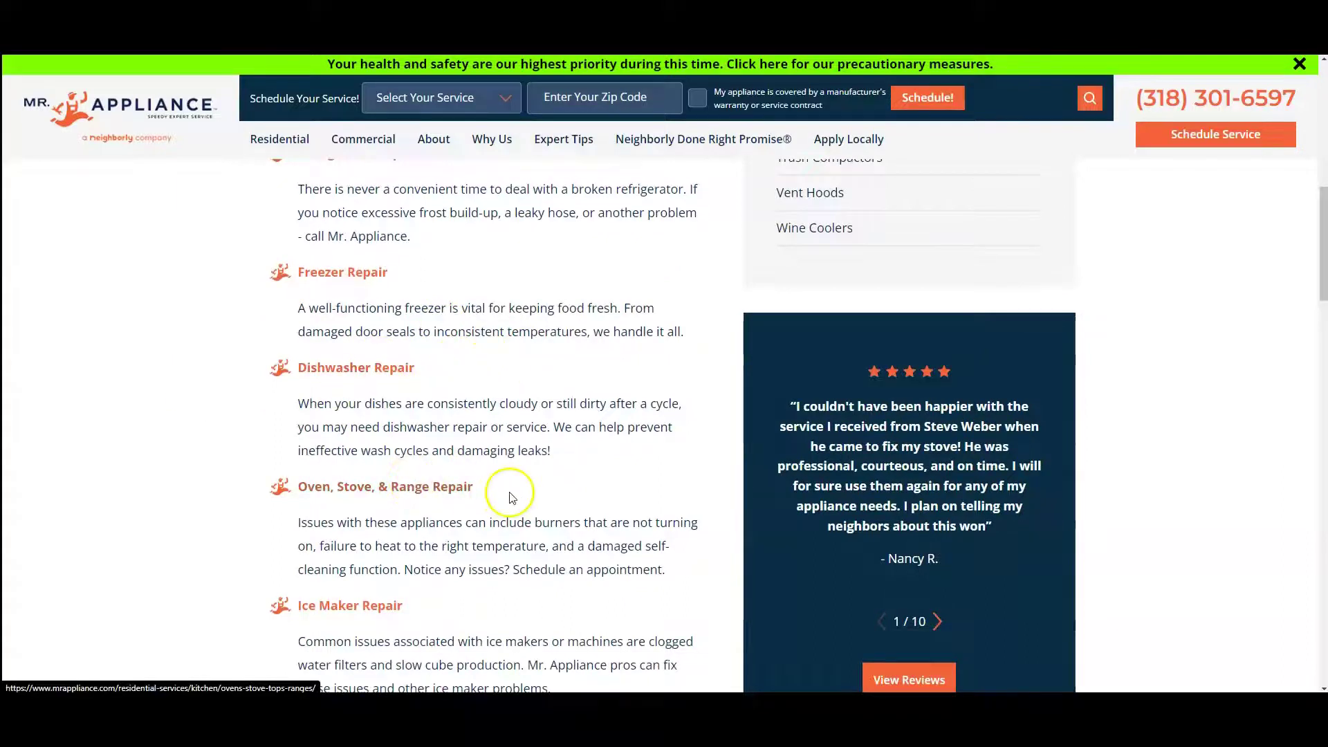
pyautogui.scroll(-6, 512, 499)
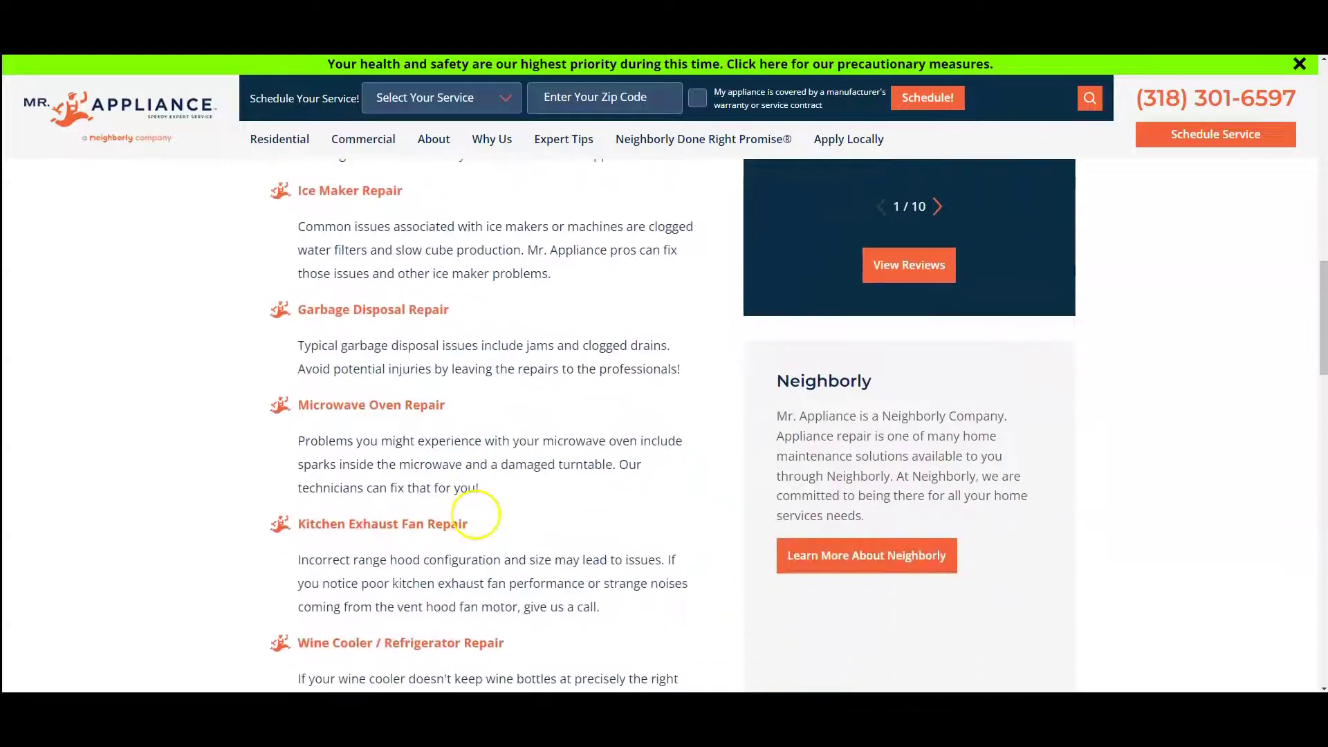
pyautogui.scroll(-2, 476, 514)
pyautogui.scroll(6, 476, 514)
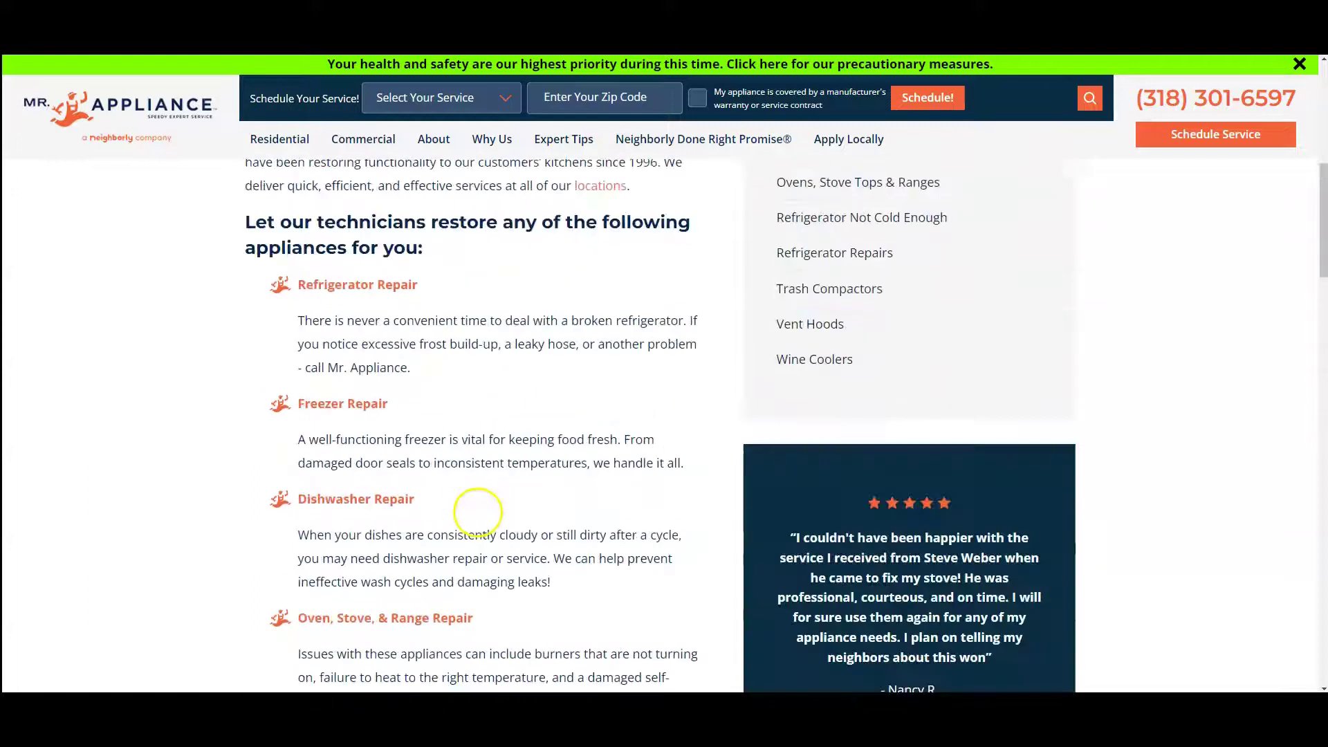
pyautogui.scroll(8, 476, 514)
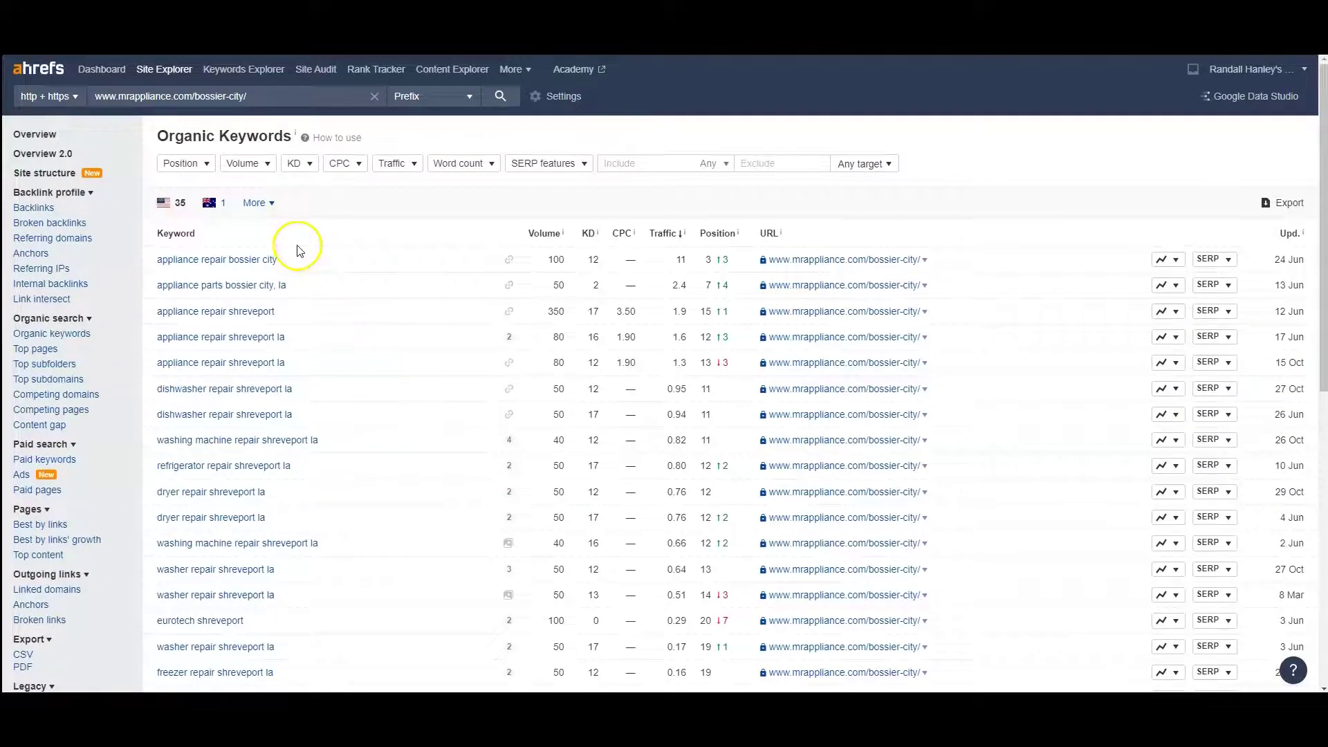
# Scroll through the Bossier City organic keywords list, then open its Backlinks report with 23 link groups
pyautogui.scroll(-1, 297, 252)
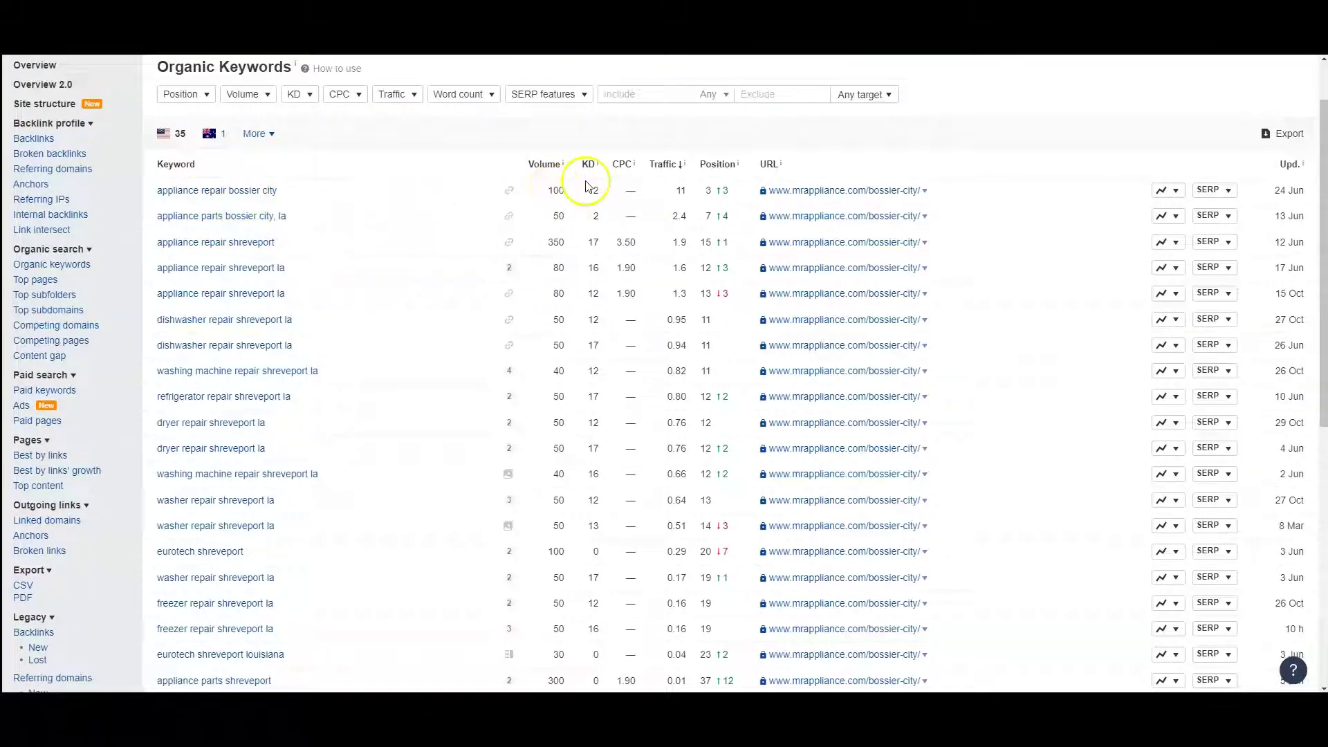
pyautogui.scroll(-1, 579, 343)
pyautogui.scroll(-3, 578, 343)
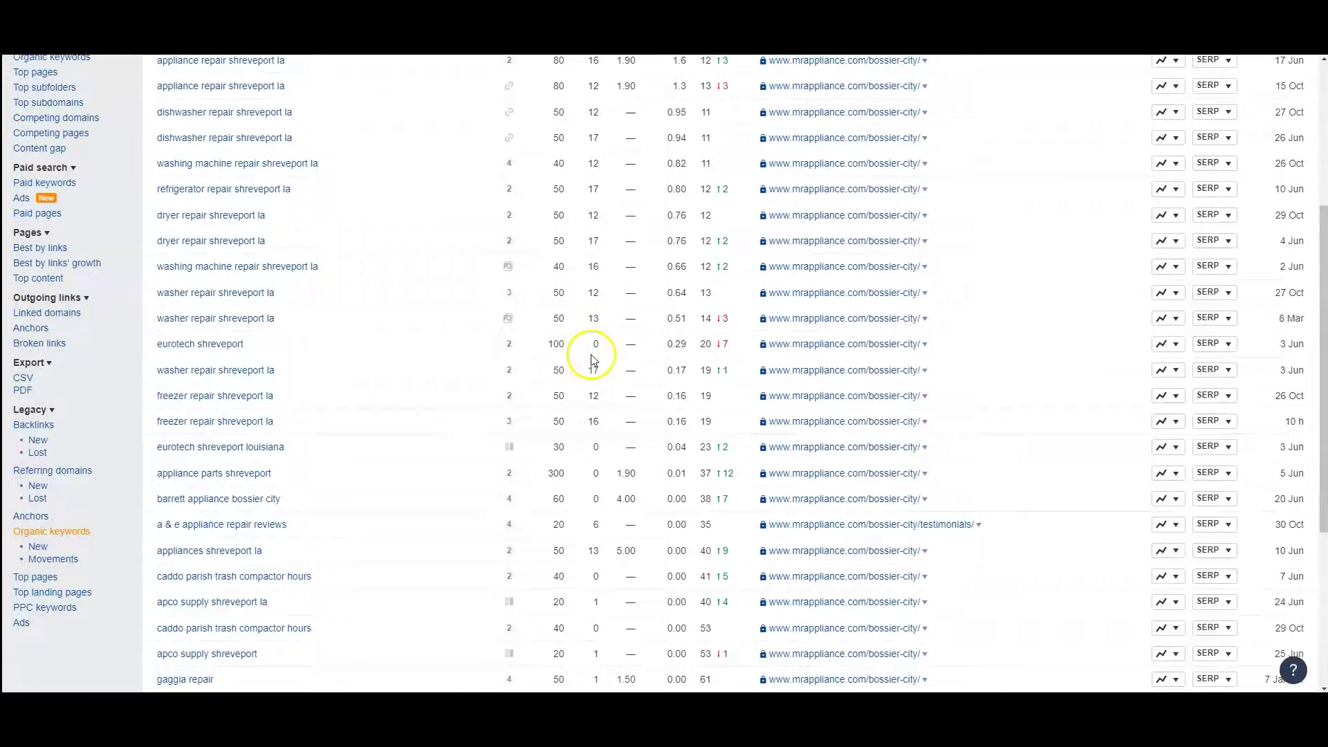
pyautogui.scroll(2, 702, 270)
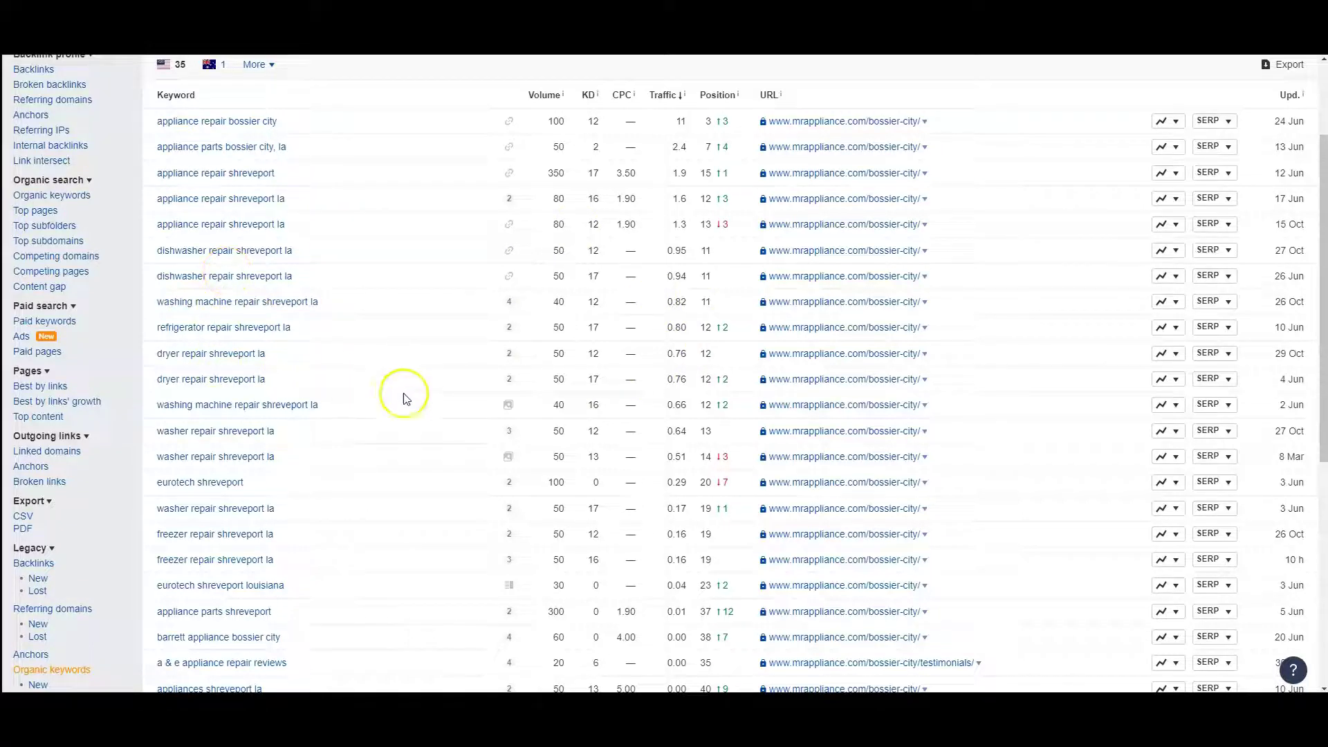
pyautogui.scroll(-5, 332, 380)
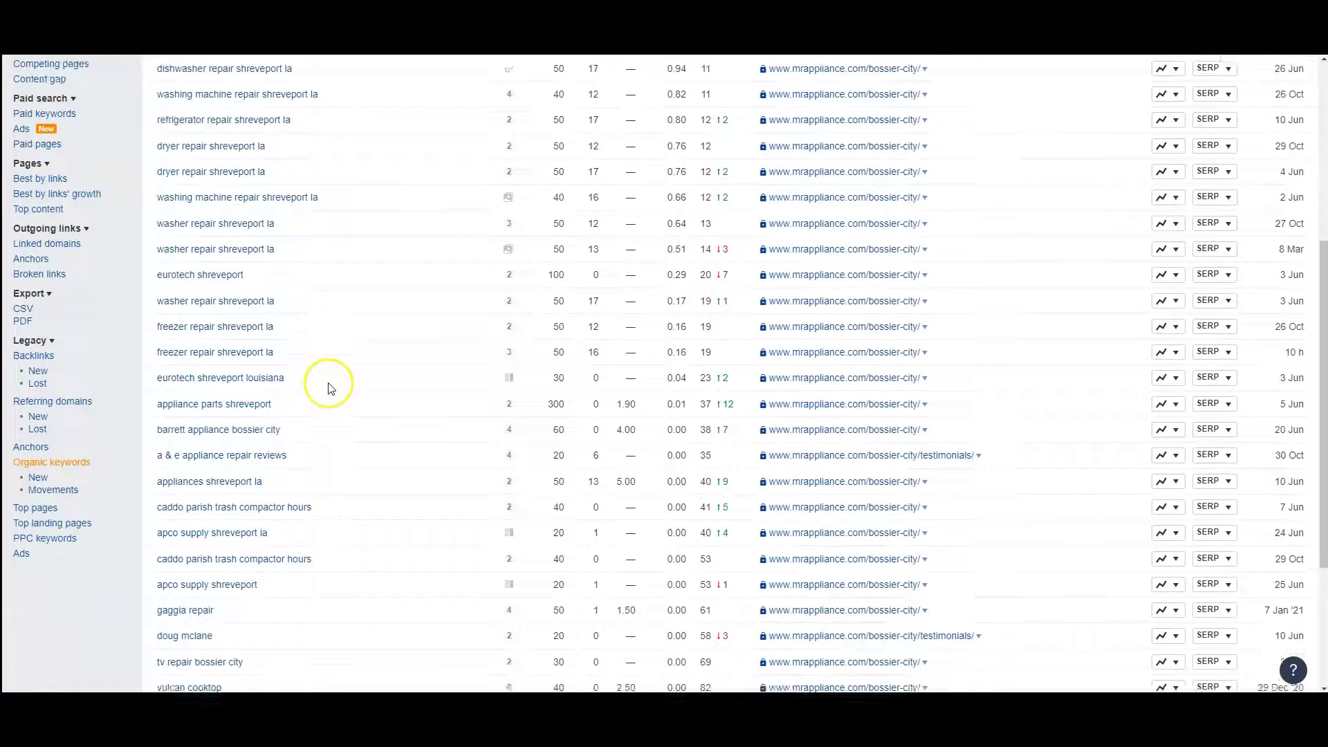
pyautogui.scroll(-1, 331, 389)
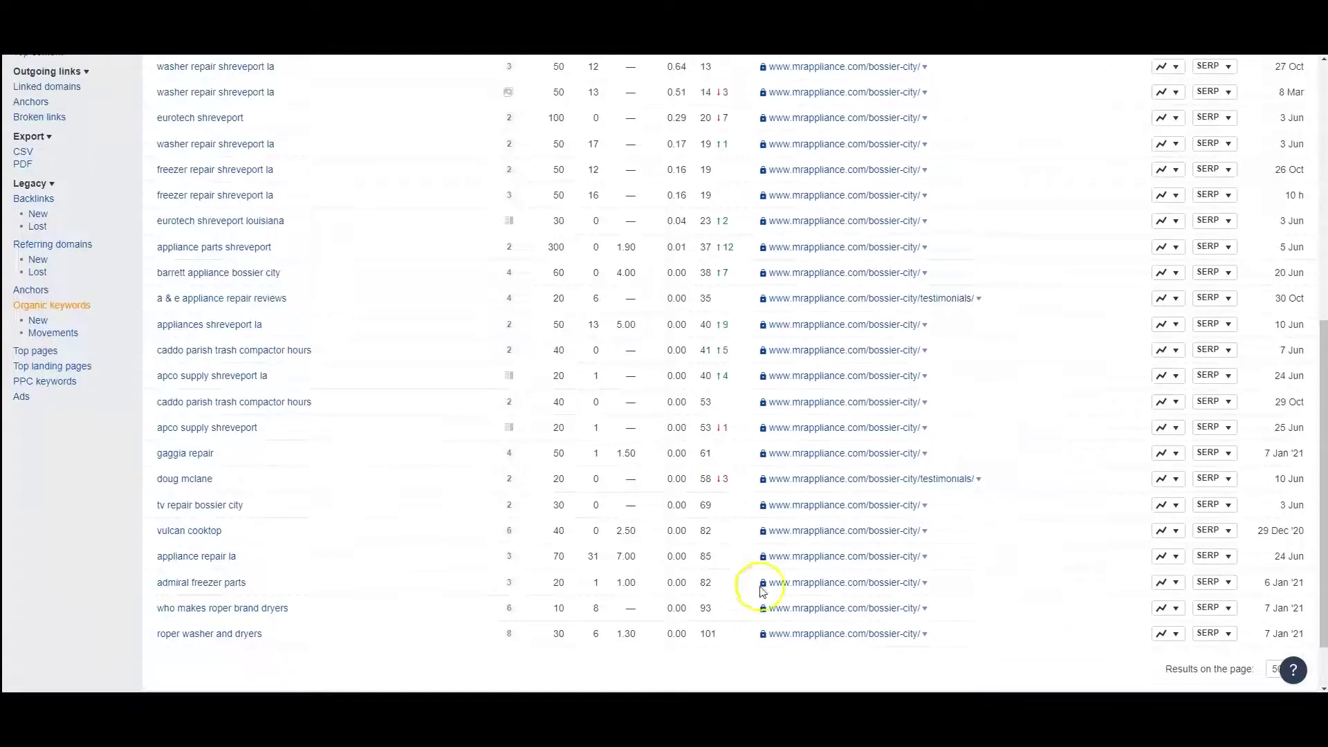
pyautogui.scroll(2, 692, 359)
pyautogui.scroll(5, 678, 366)
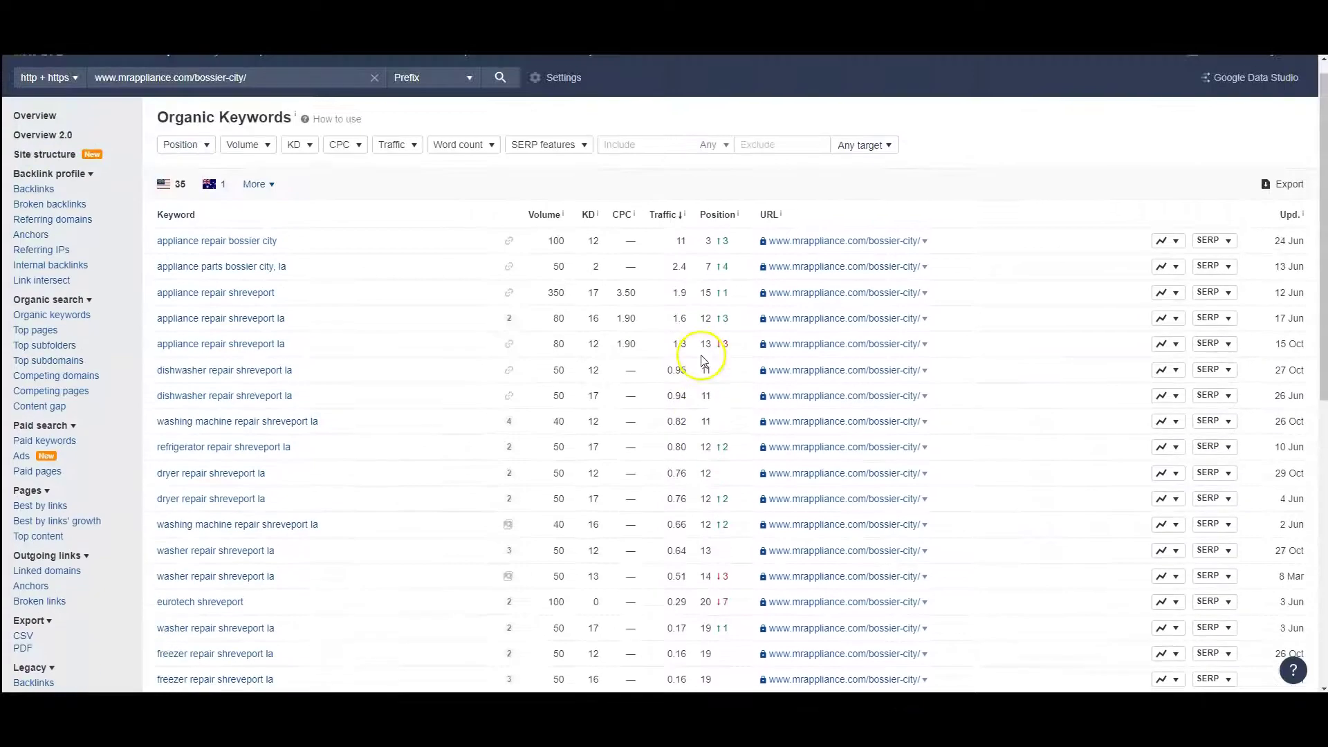
pyautogui.scroll(-1, 695, 367)
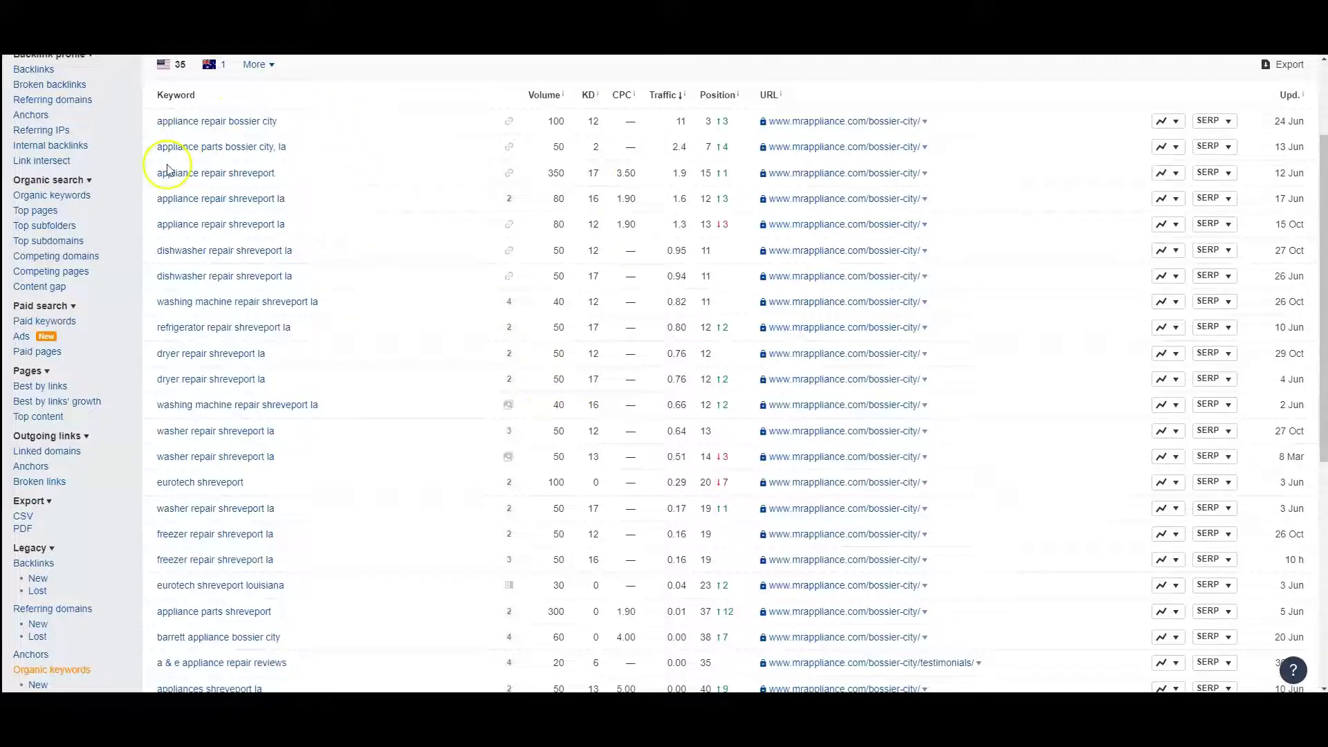
pyautogui.scroll(2, 111, 180)
pyautogui.click(47, 207)
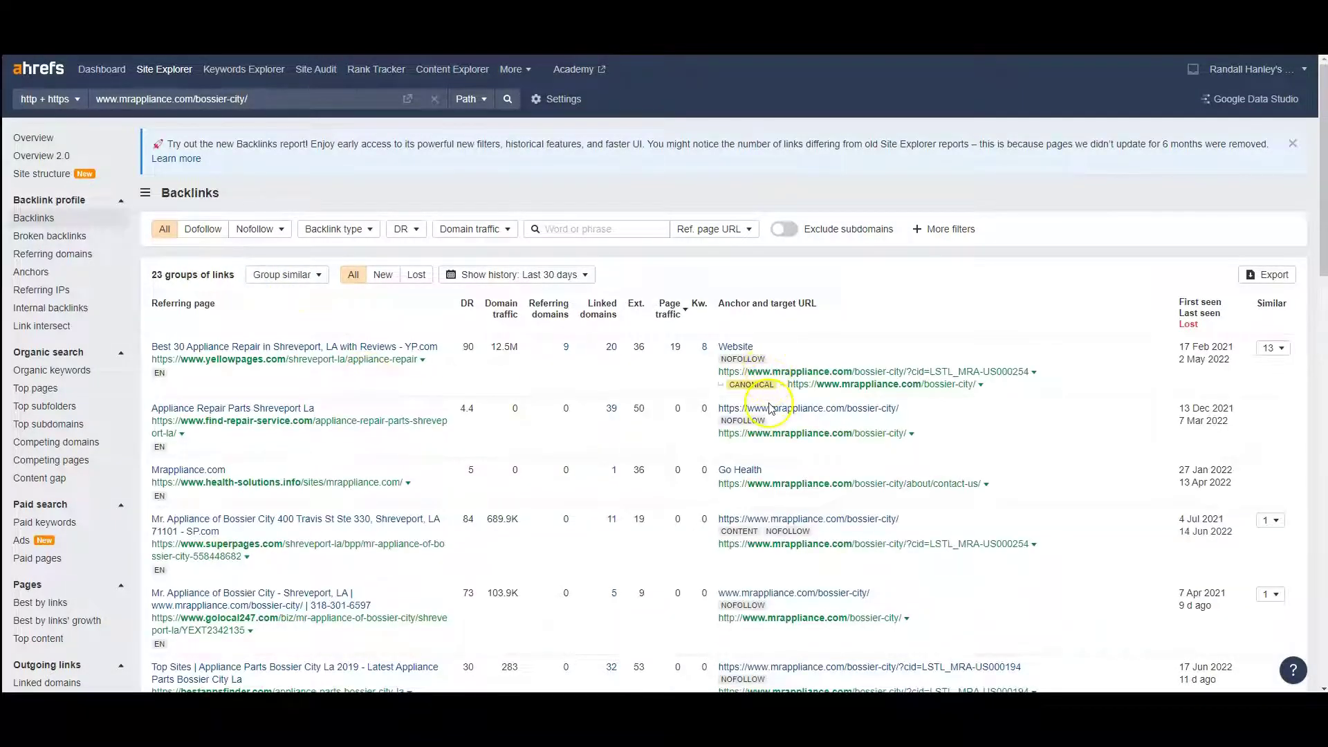
pyautogui.scroll(-1, 718, 488)
pyautogui.scroll(-4, 719, 488)
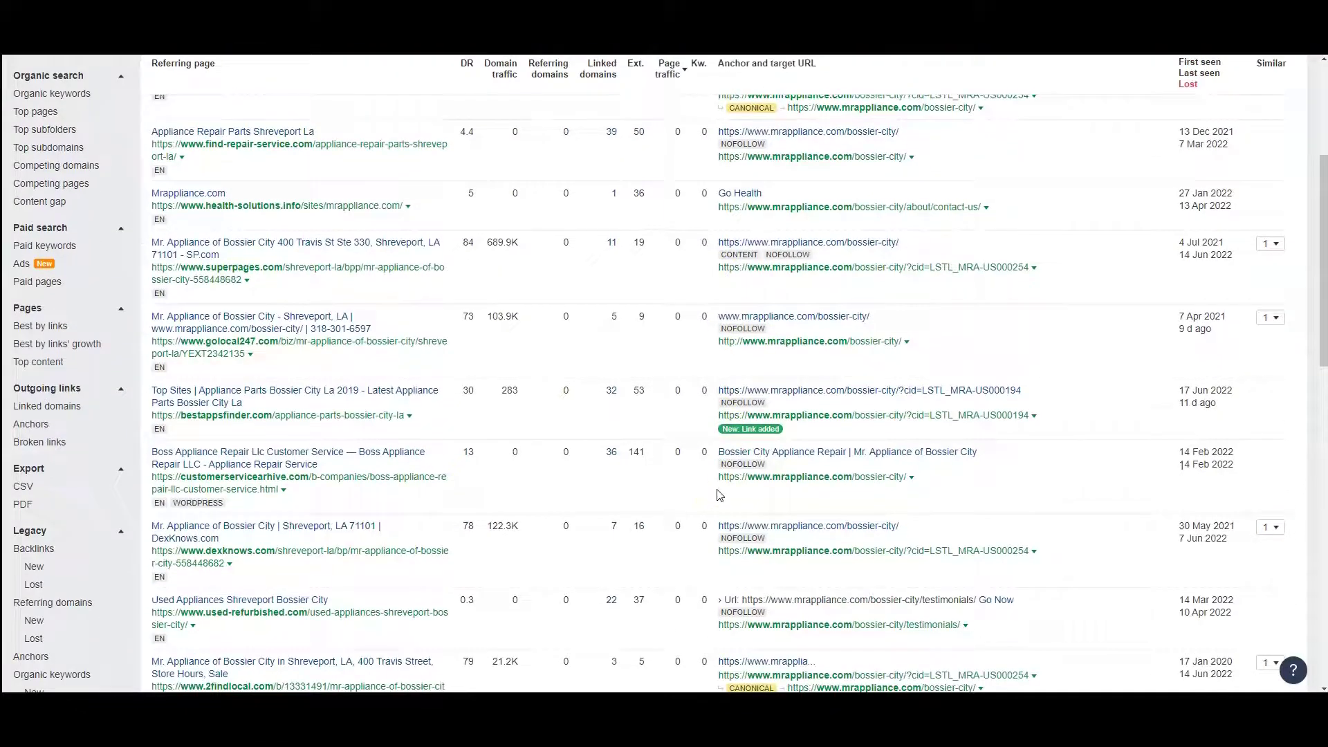
pyautogui.scroll(-1, 719, 494)
pyautogui.scroll(-1, 720, 500)
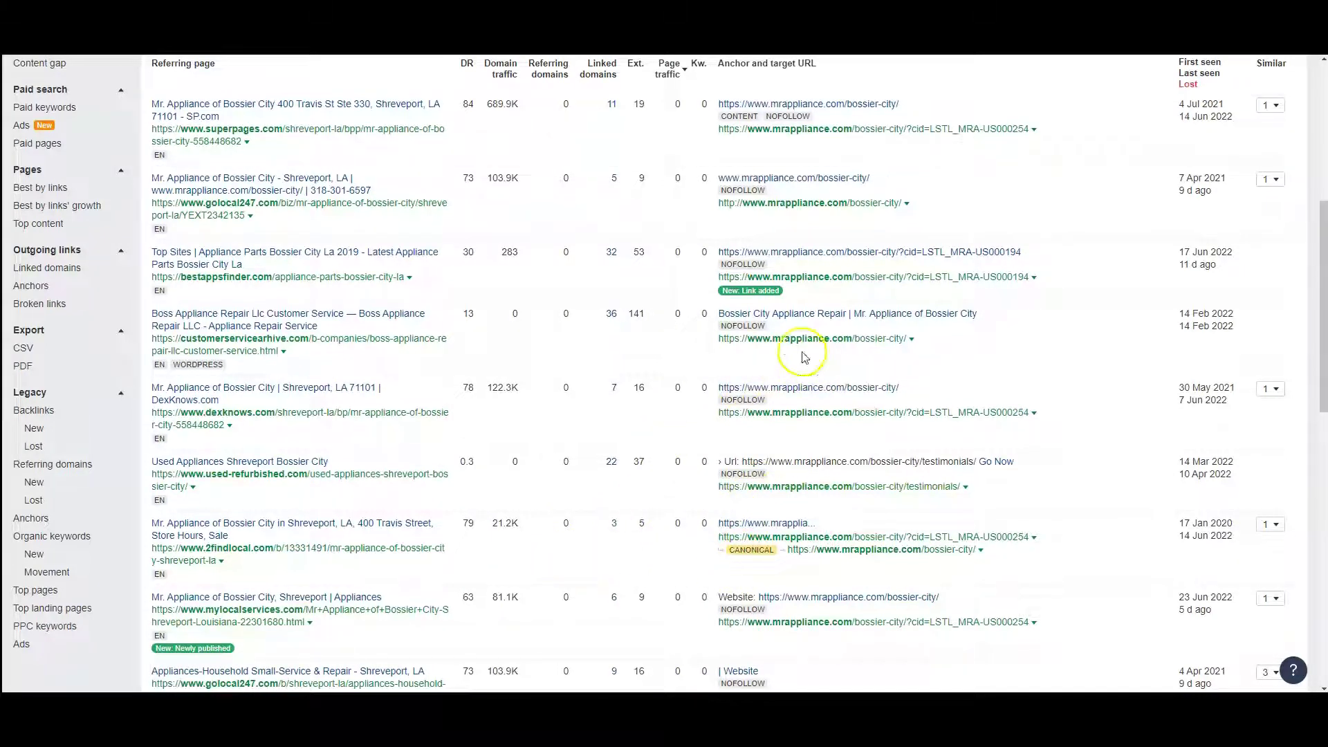
pyautogui.scroll(1, 373, 316)
pyautogui.scroll(3, 372, 317)
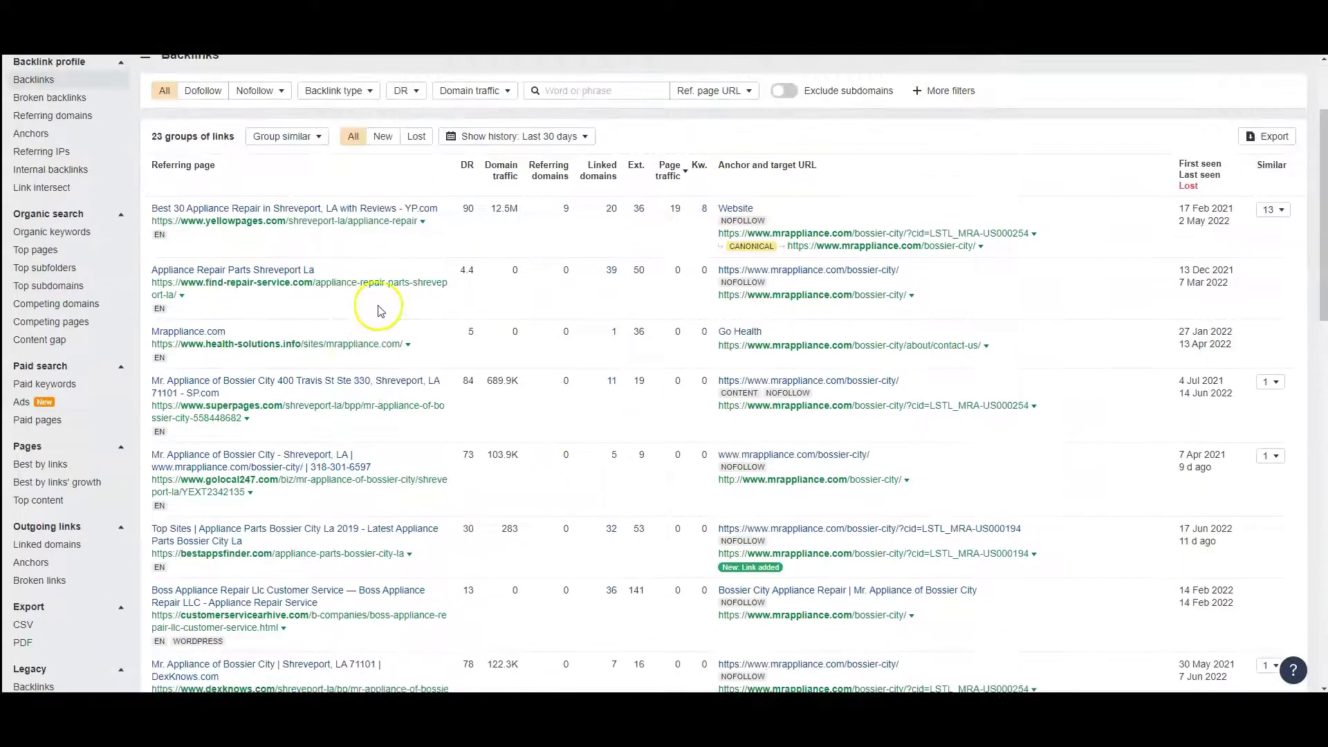
pyautogui.scroll(-1, 325, 326)
pyautogui.scroll(1, 277, 304)
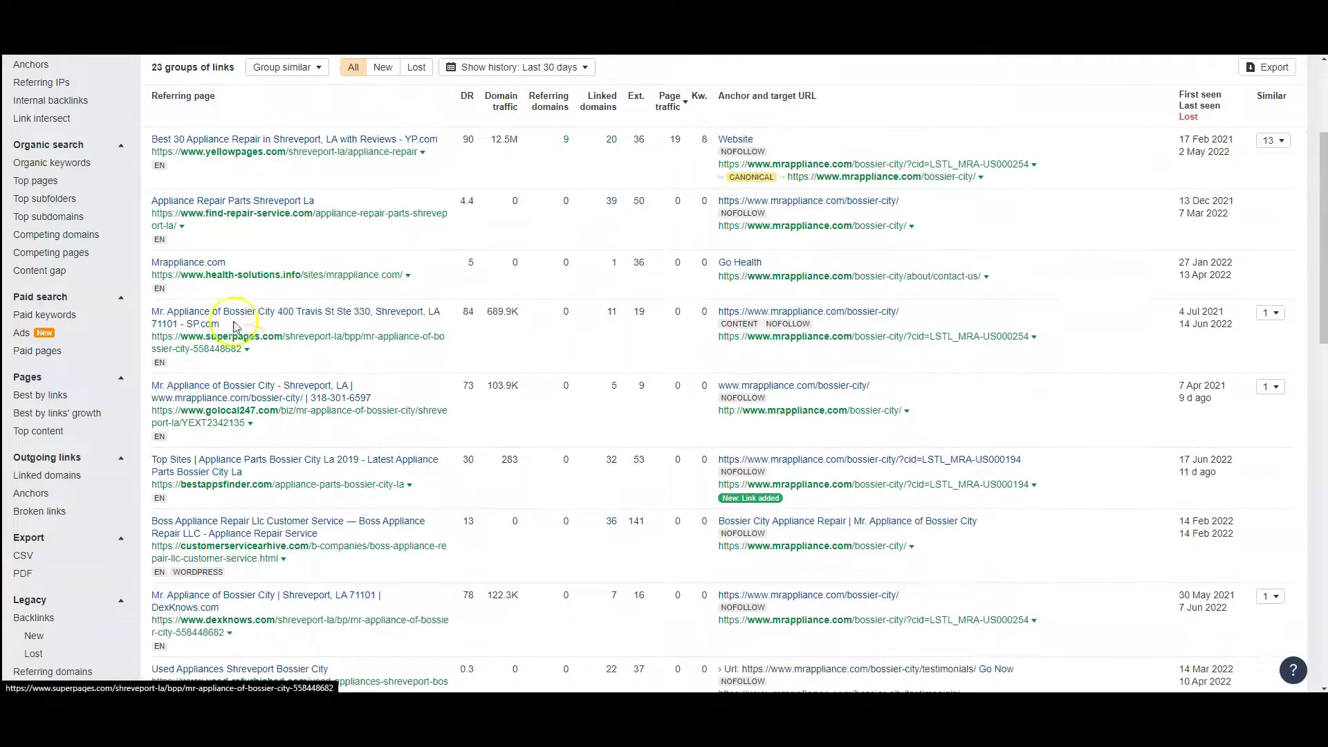
pyautogui.scroll(-3, 263, 388)
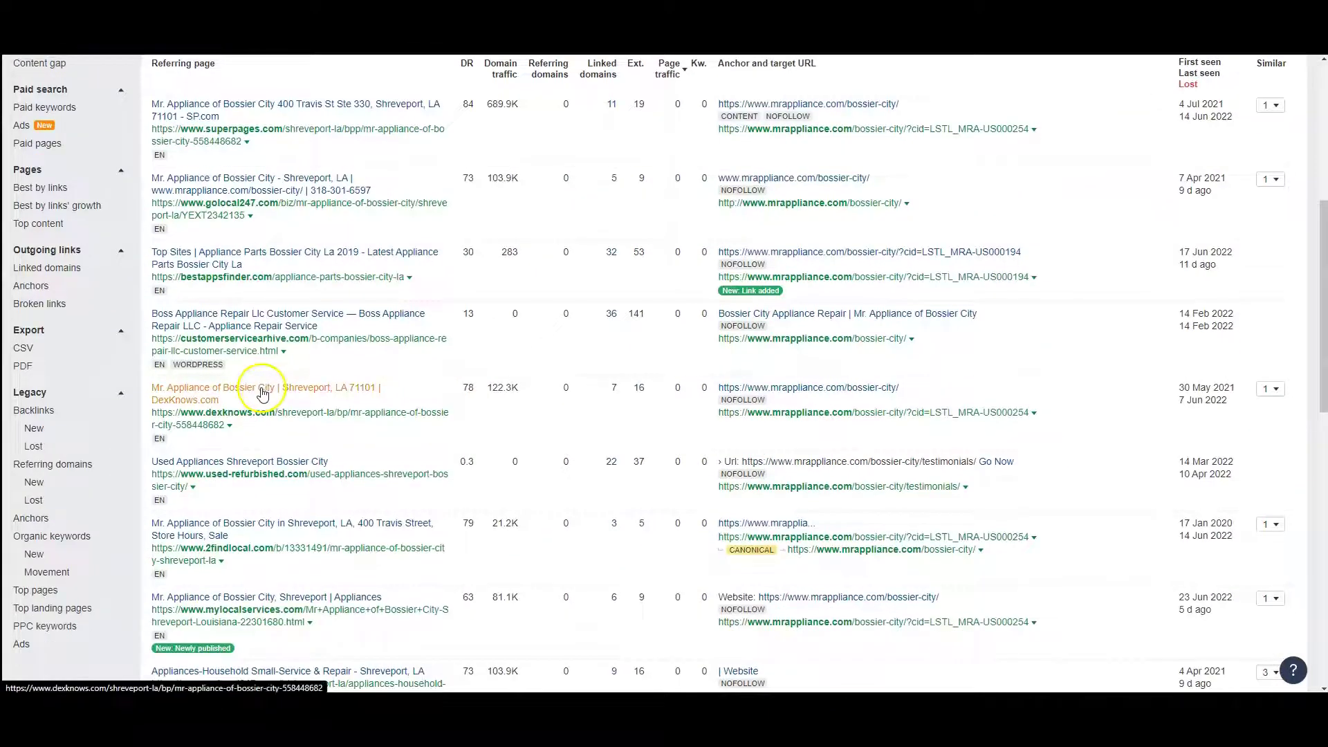
pyautogui.scroll(-6, 263, 393)
pyautogui.scroll(-5, 275, 443)
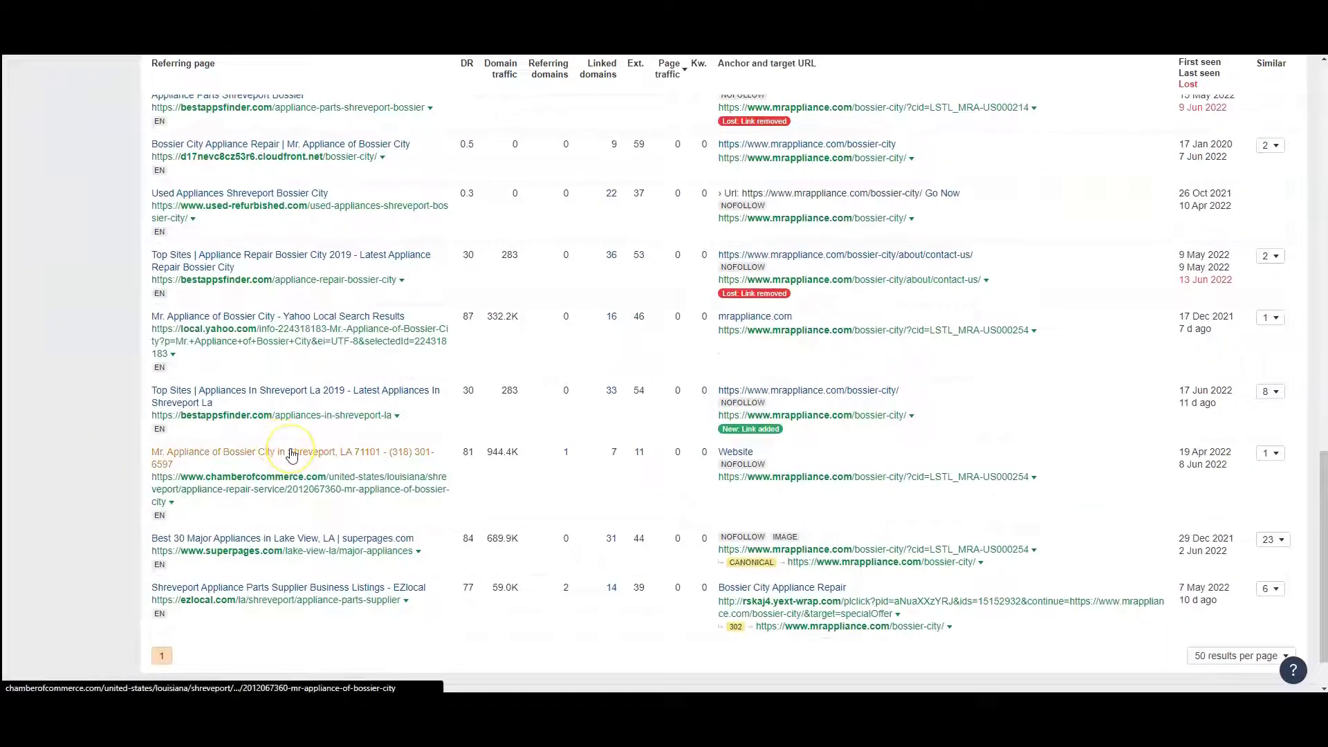
pyautogui.scroll(8, 292, 454)
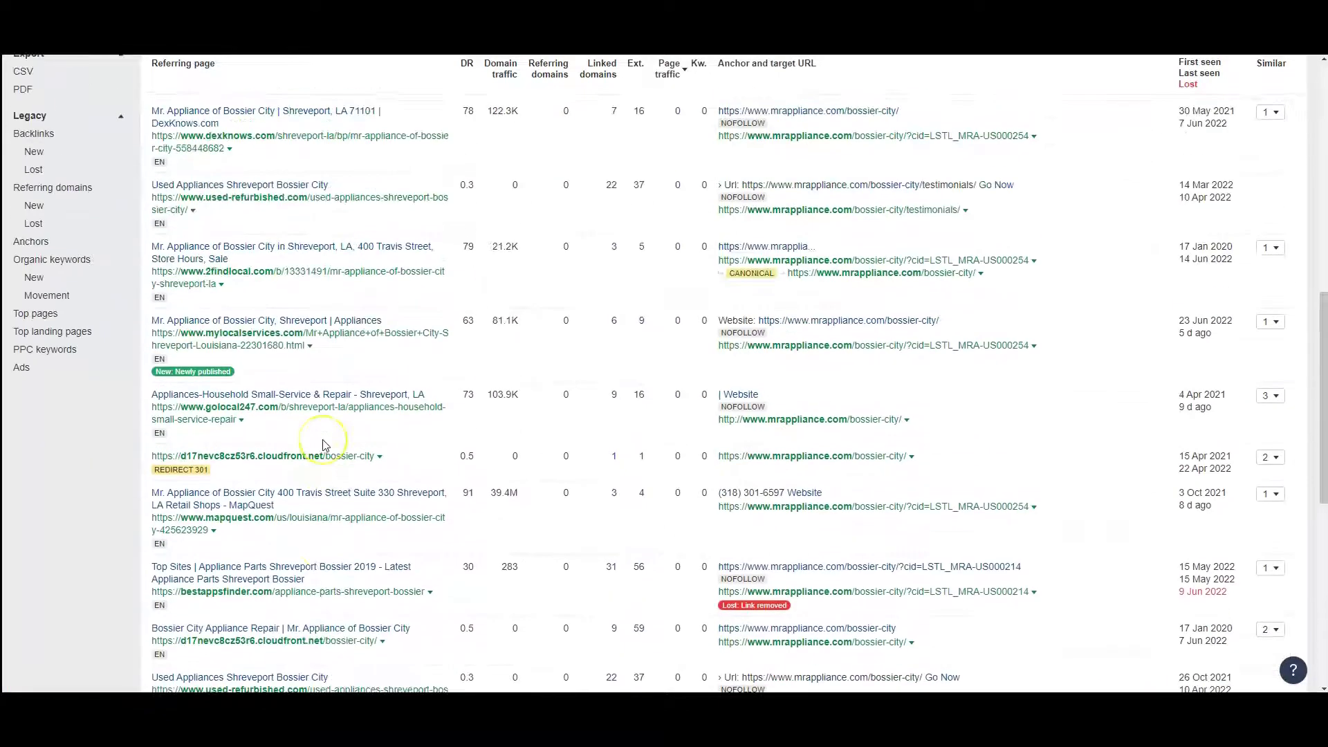
pyautogui.scroll(12, 326, 446)
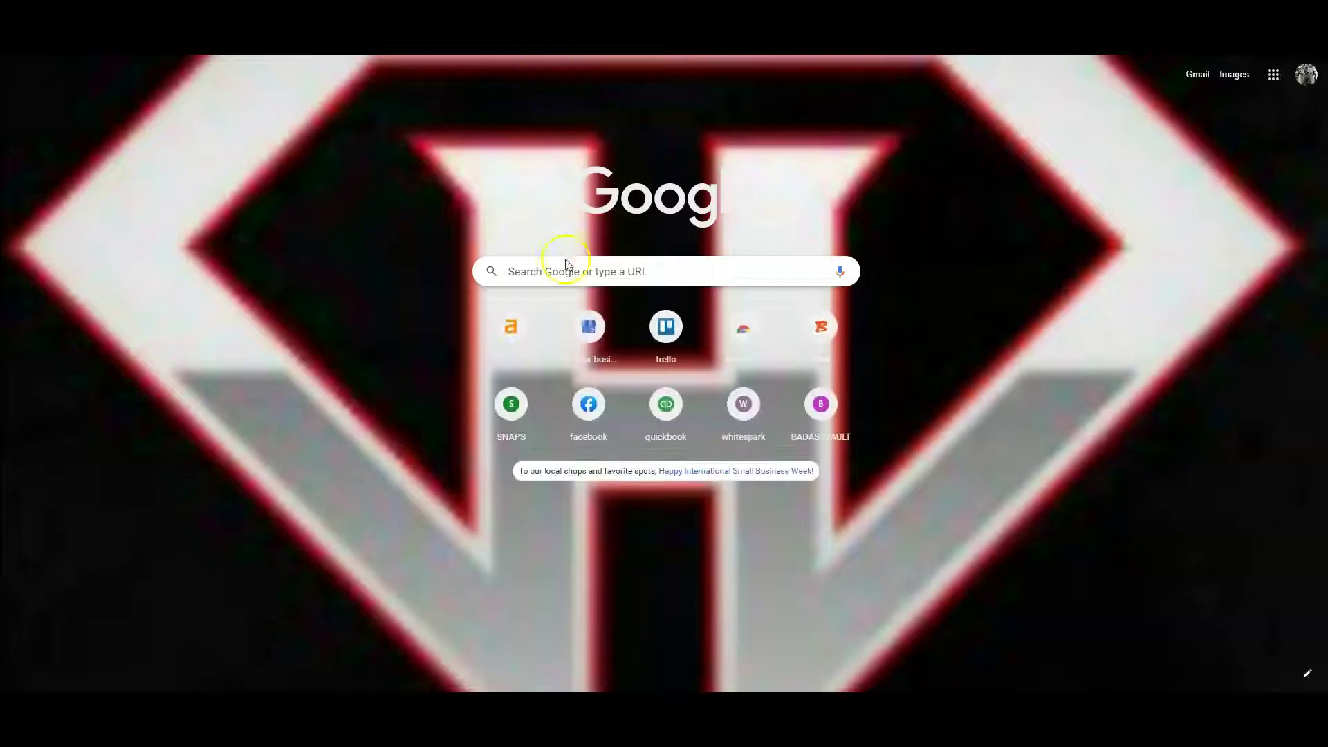
# Search Google for 'appliance repair' using the suggestion list
pyautogui.click(566, 272)
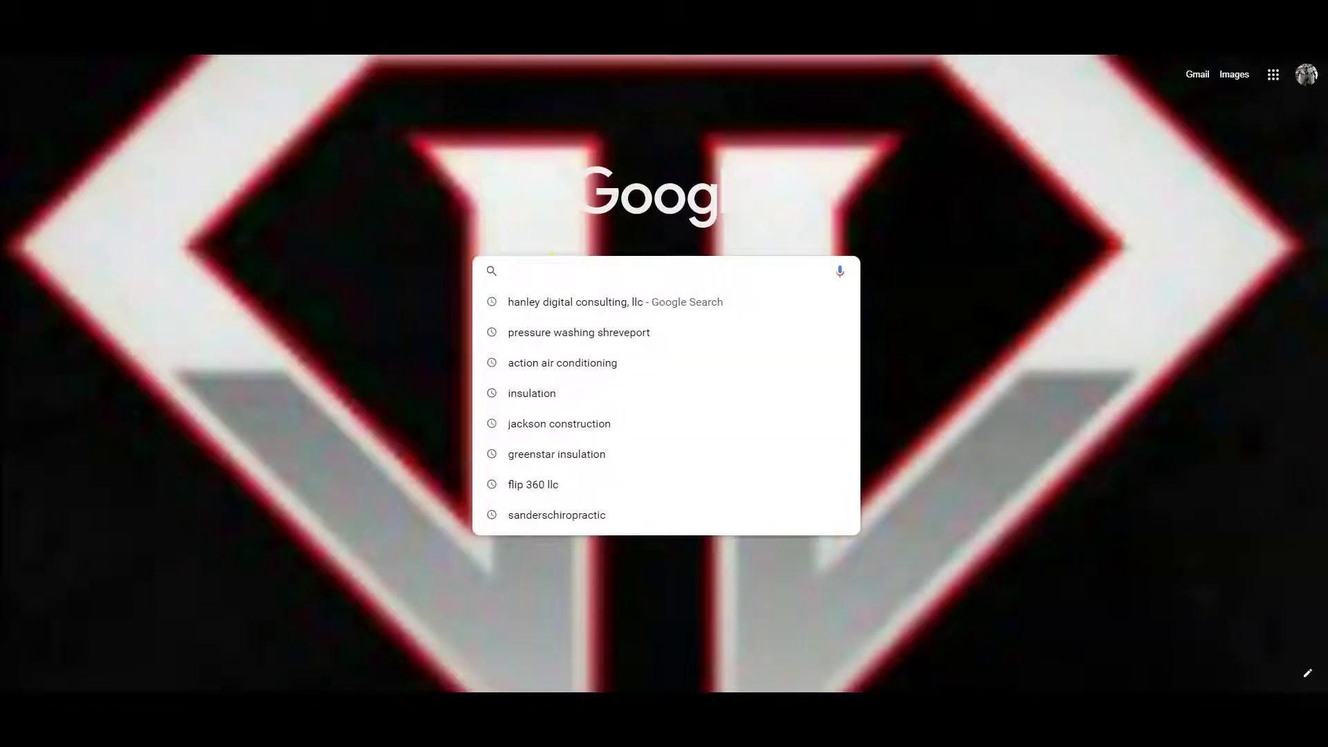
pyautogui.write('appl')
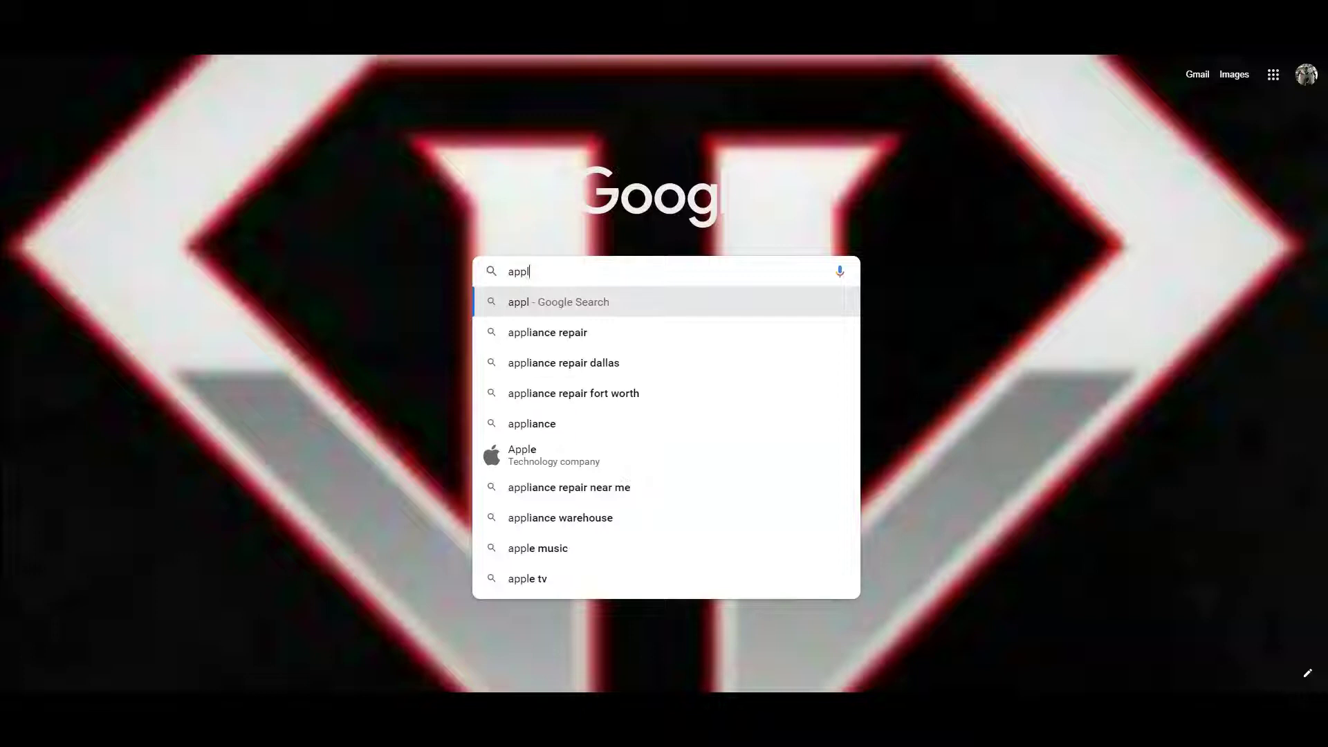
pyautogui.click(600, 336)
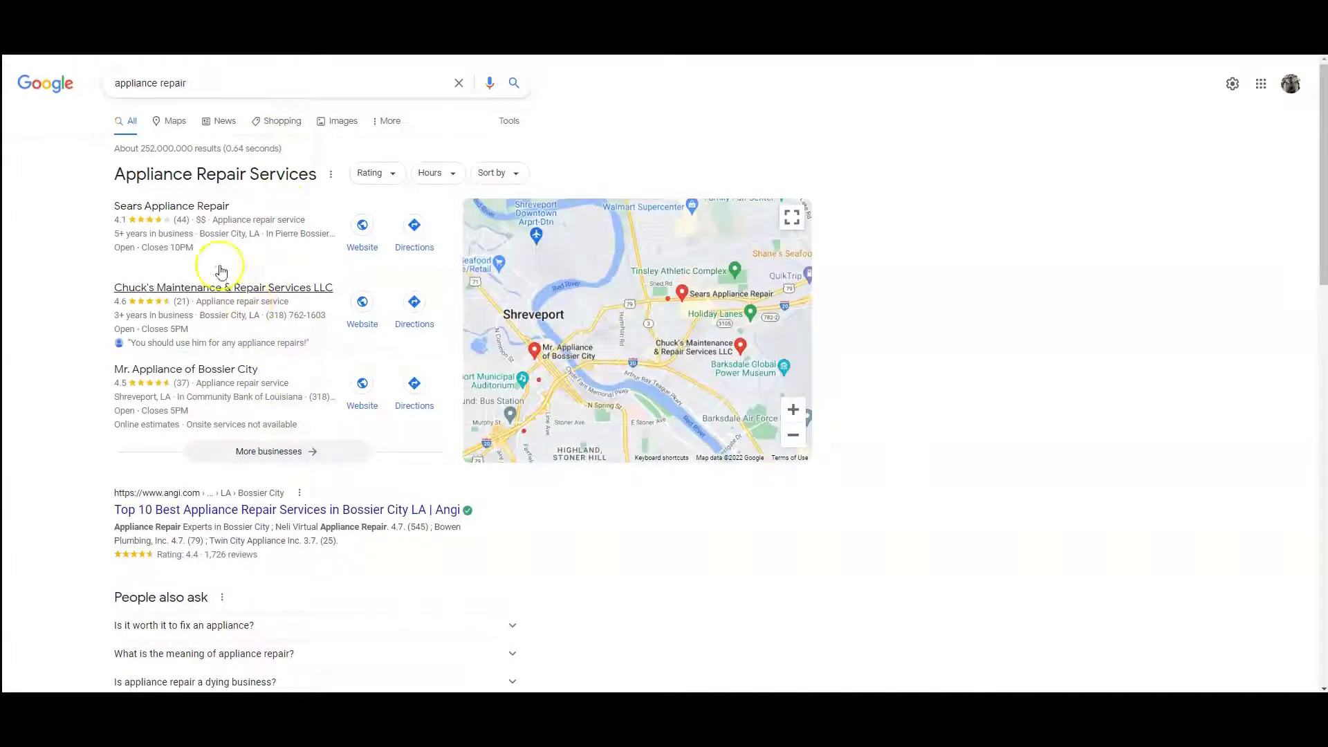
# Change the query to 'appliance repair shreveport' and run the search
pyautogui.click(188, 83)
pyautogui.write('b')
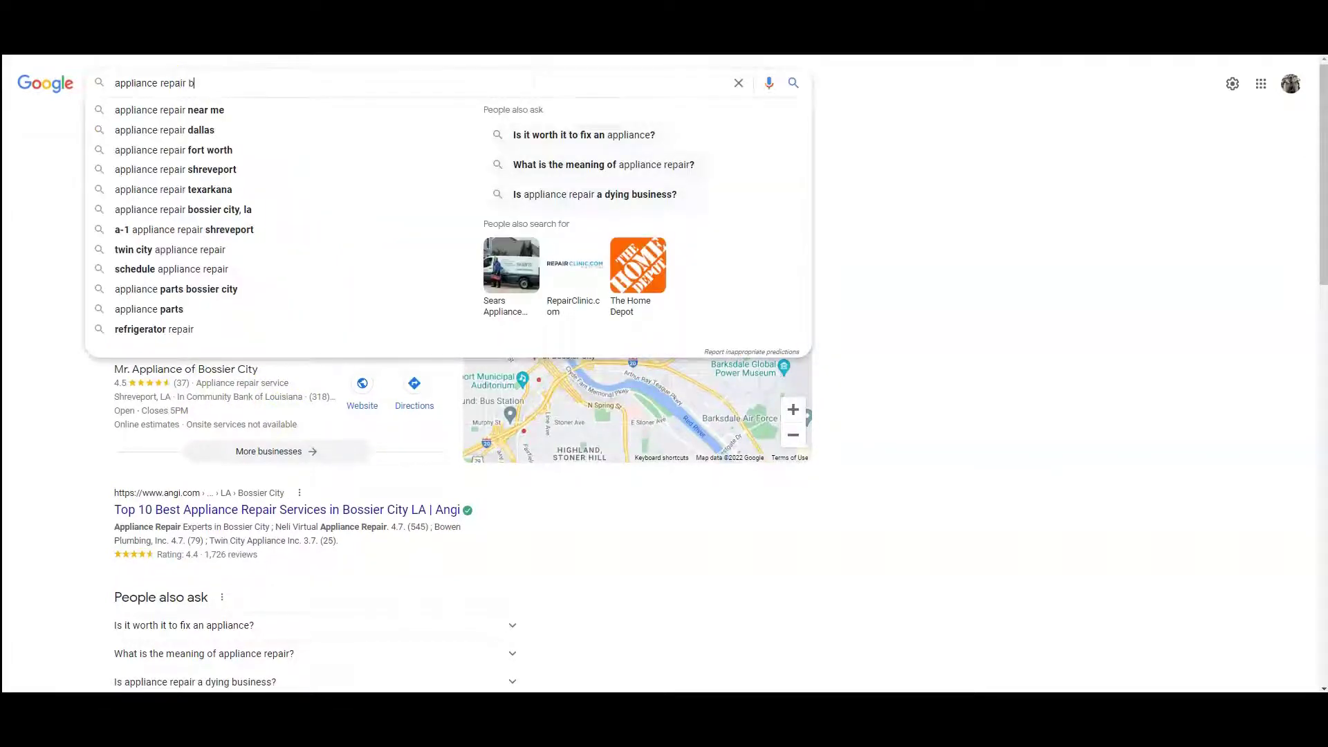
pyautogui.write('o')
pyautogui.press('BackSpace')
pyautogui.press('BackSpace')
pyautogui.write('shreveport')
pyautogui.press('Return')
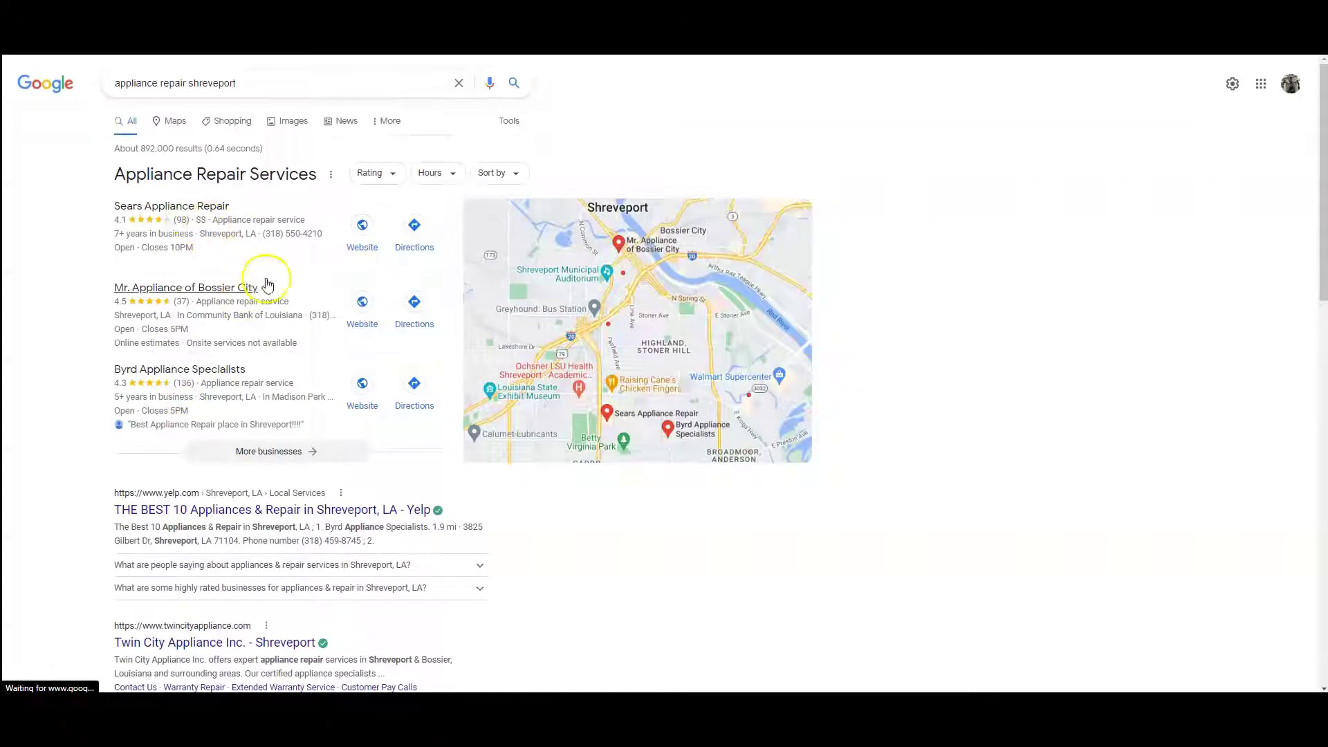
pyautogui.click(561, 314)
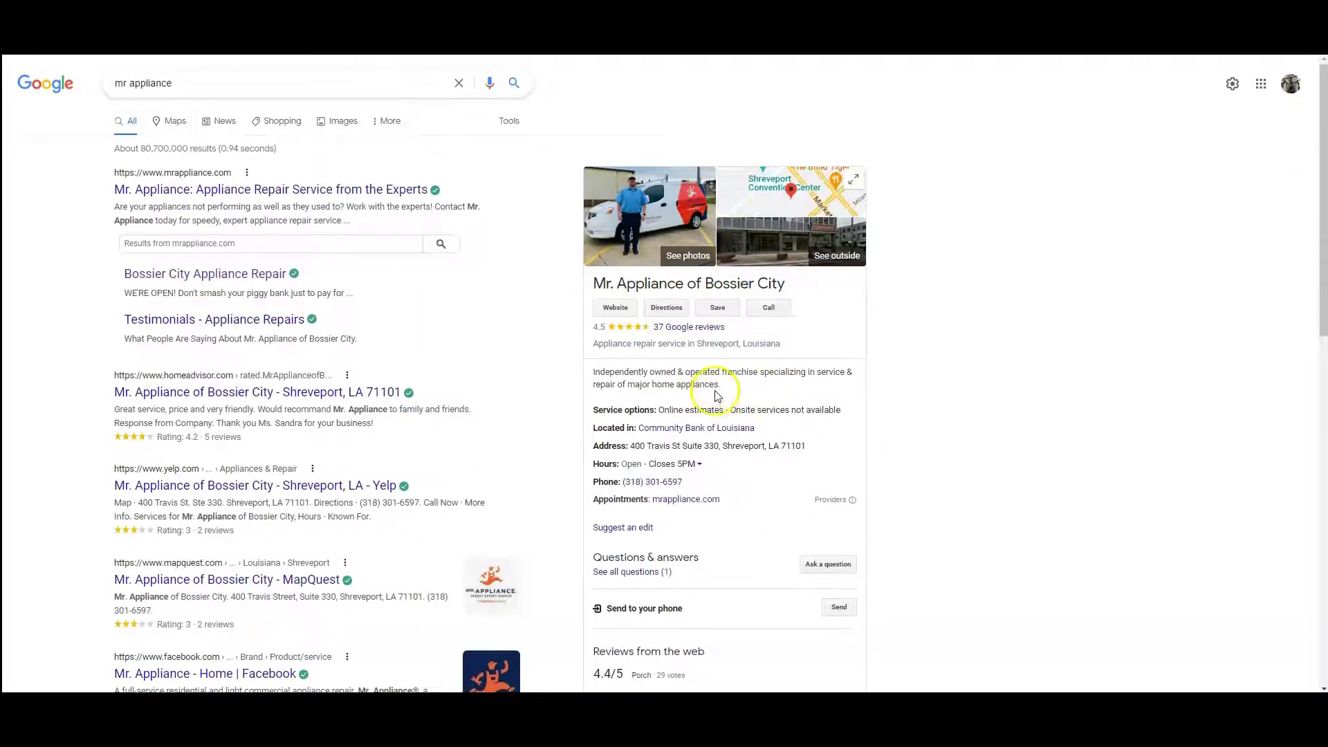
# Scroll the Mr. Appliance of Bossier City business panel, then return to the Ahrefs backlinks tab
pyautogui.scroll(-1, 718, 393)
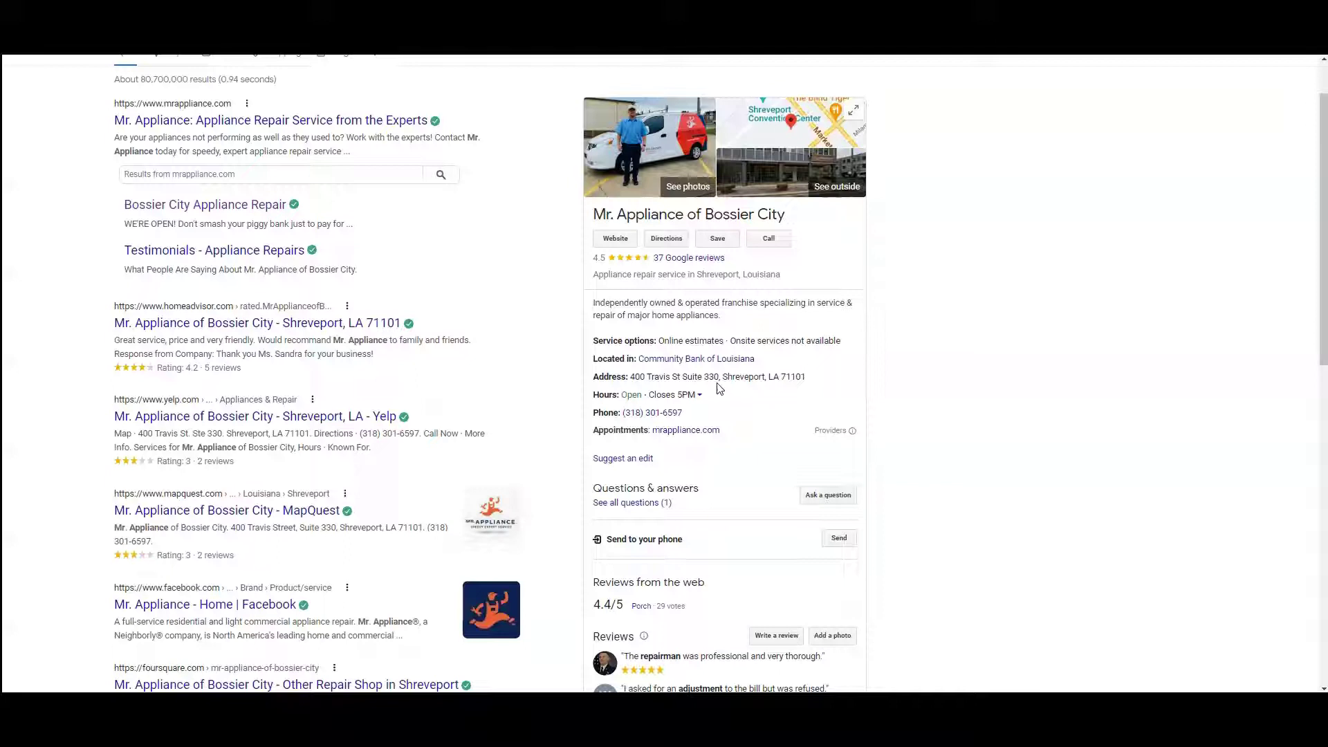
pyautogui.click(637, 113)
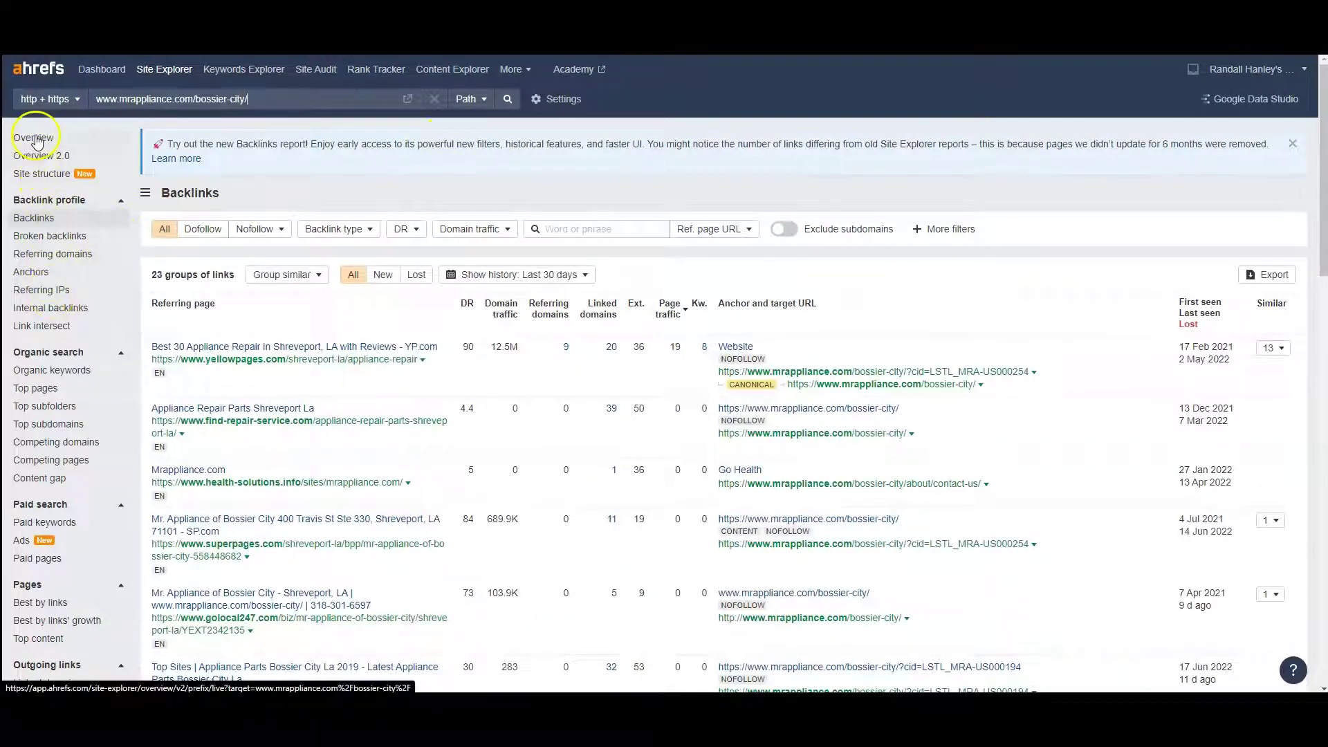
# Open the Bossier City page Overview, then its Organic keywords count (21) to list 35 US keywords
pyautogui.click(40, 138)
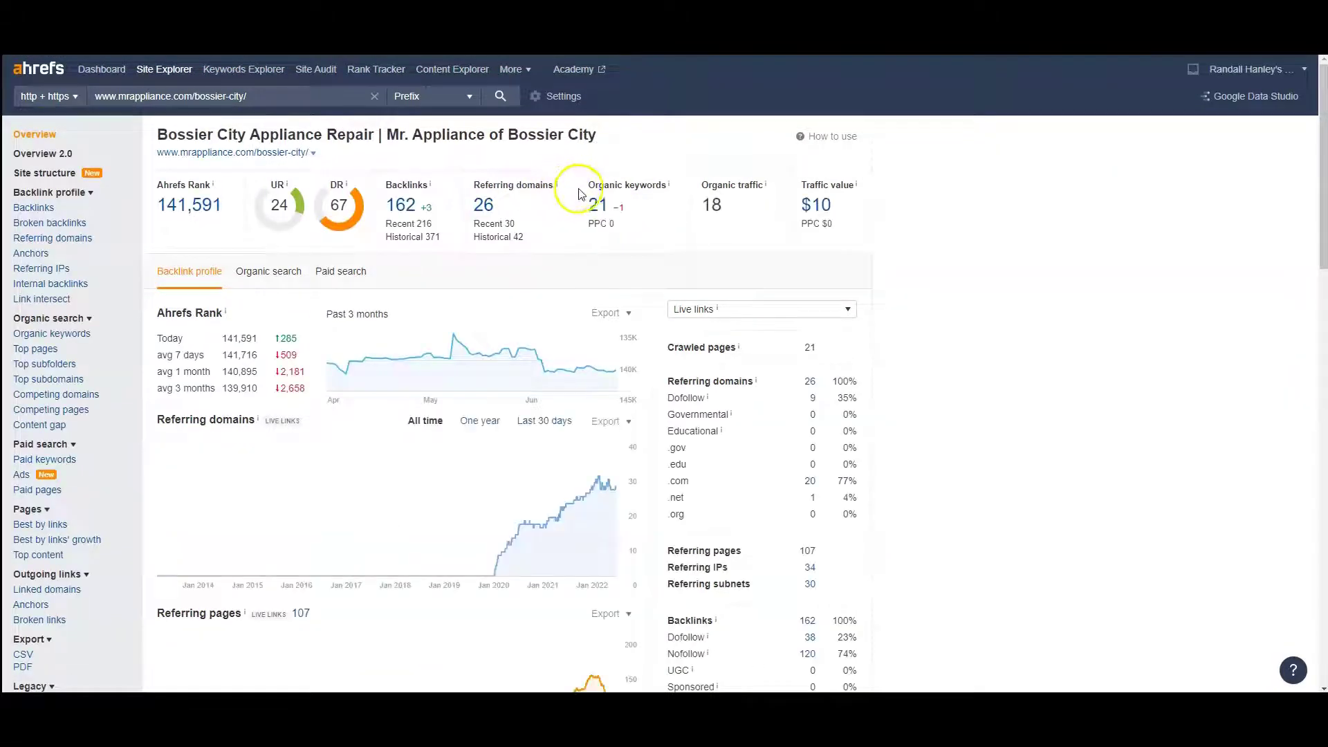
pyautogui.click(591, 218)
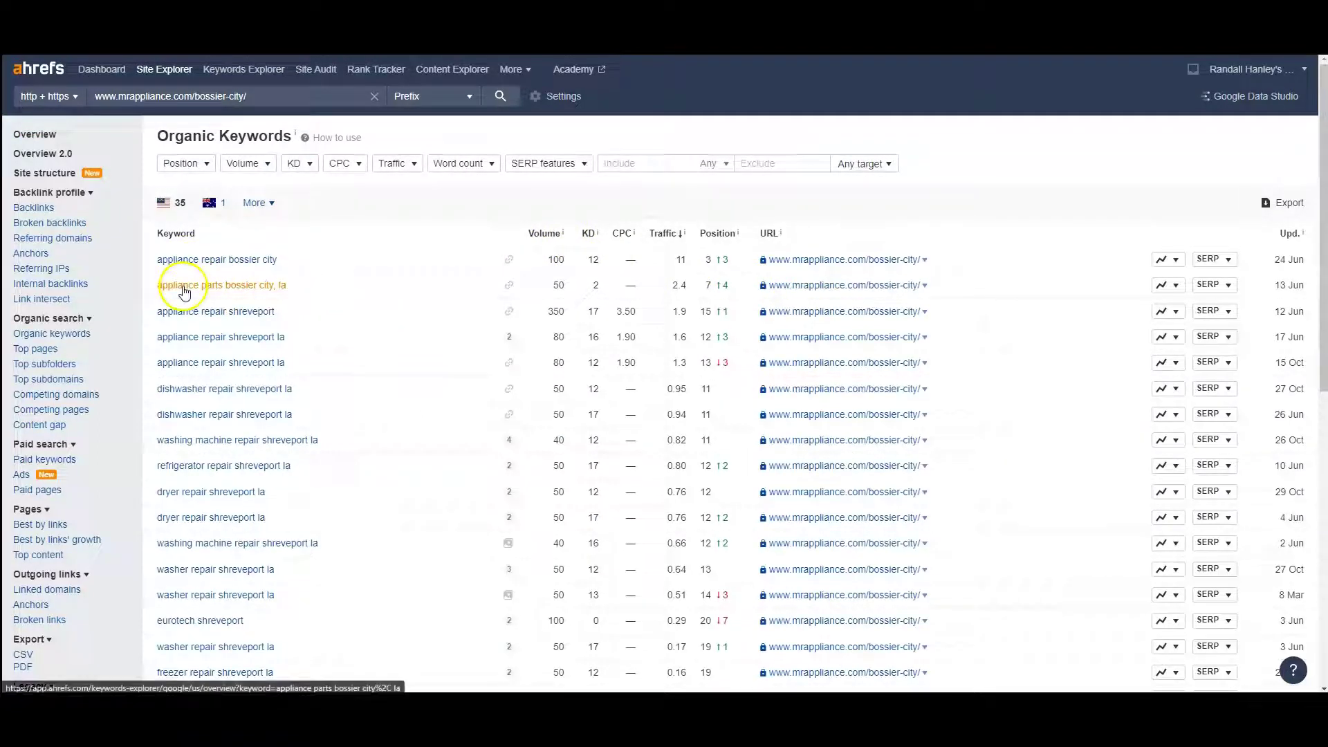
pyautogui.scroll(-1, 190, 289)
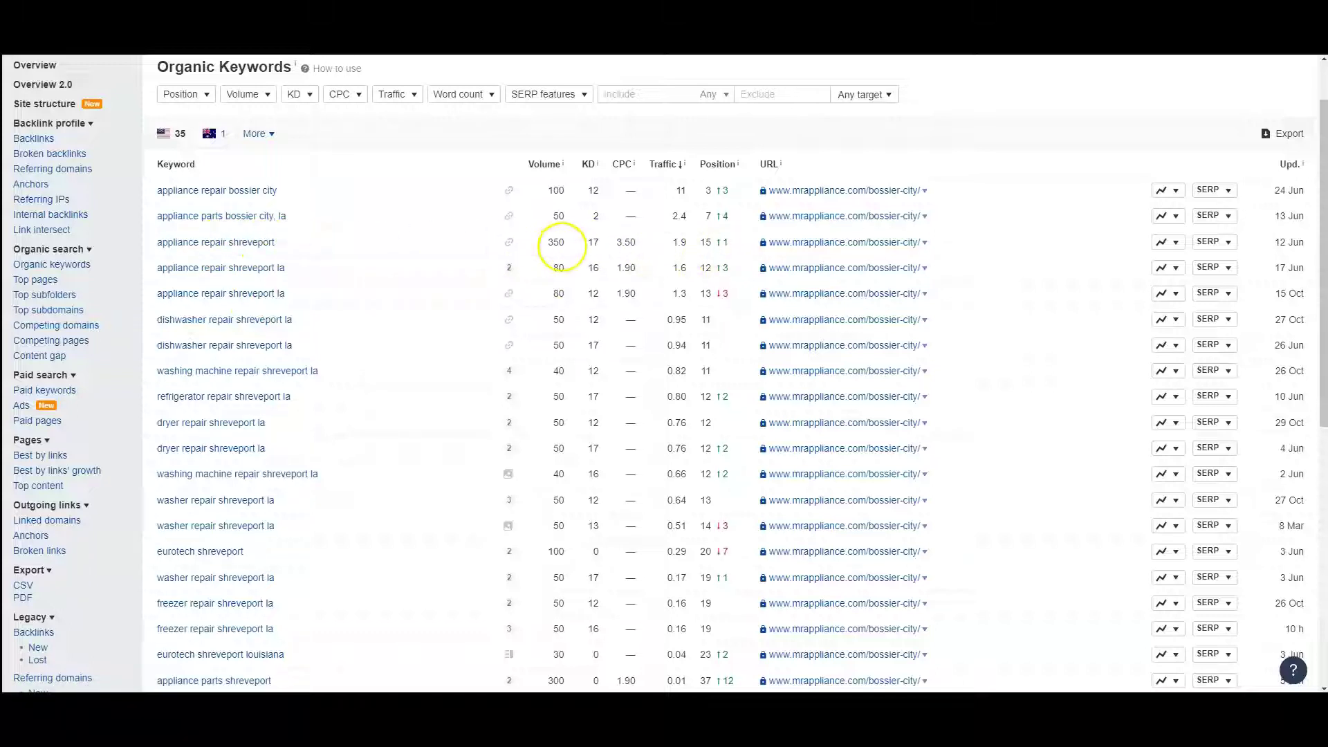
pyautogui.scroll(-2, 550, 290)
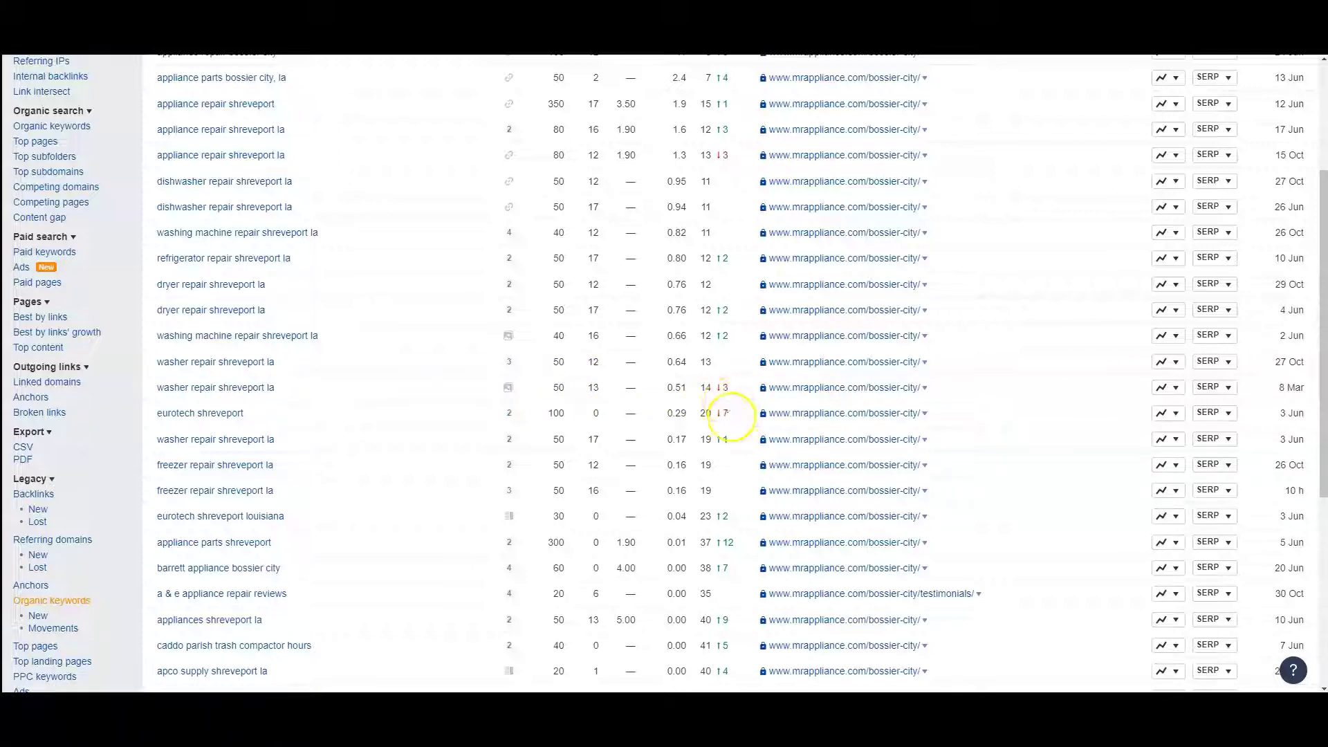
pyautogui.scroll(3, 658, 436)
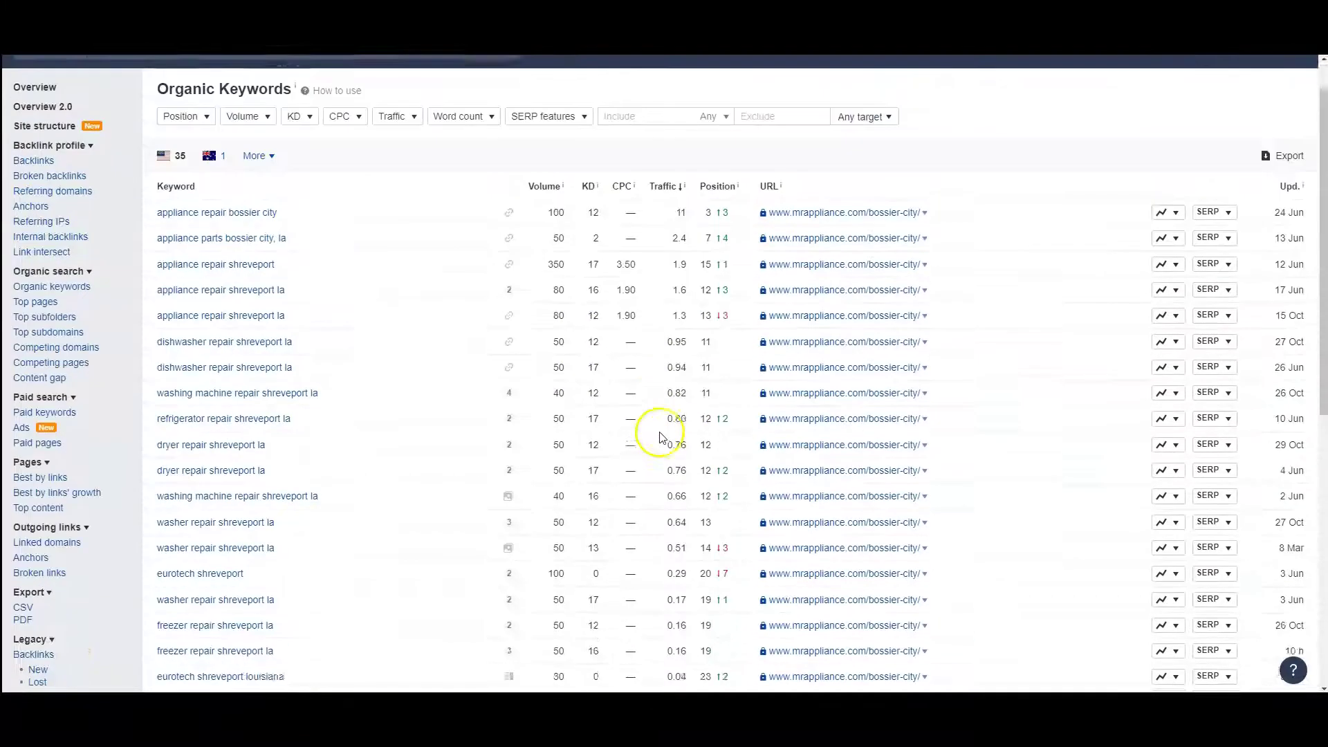